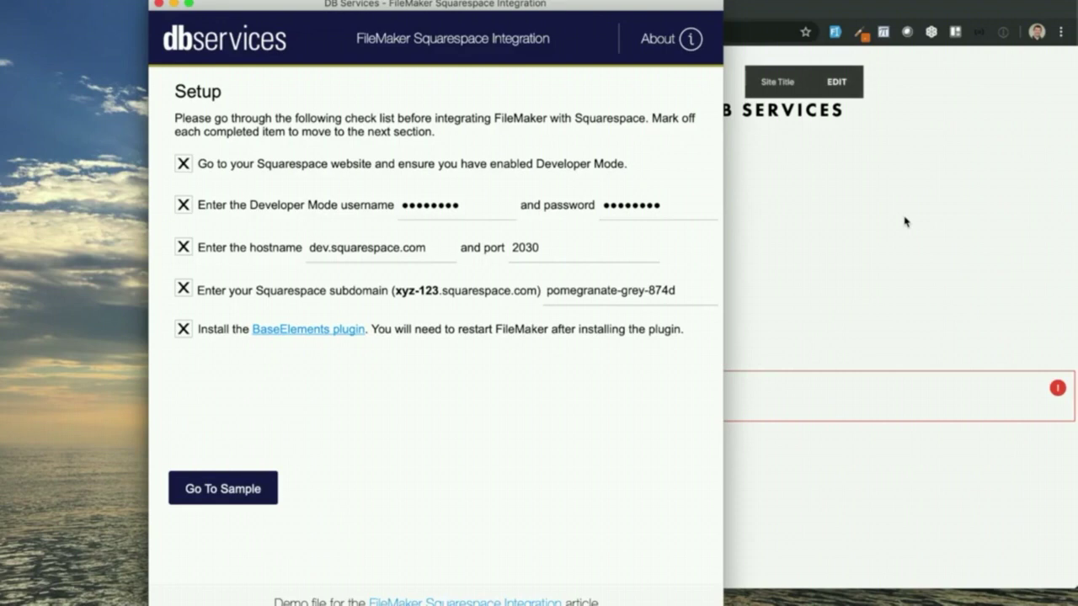
# In Chrome, open Squarespace's Settings > Advanced > Developer Mode page.
pyautogui.click(815, 178)
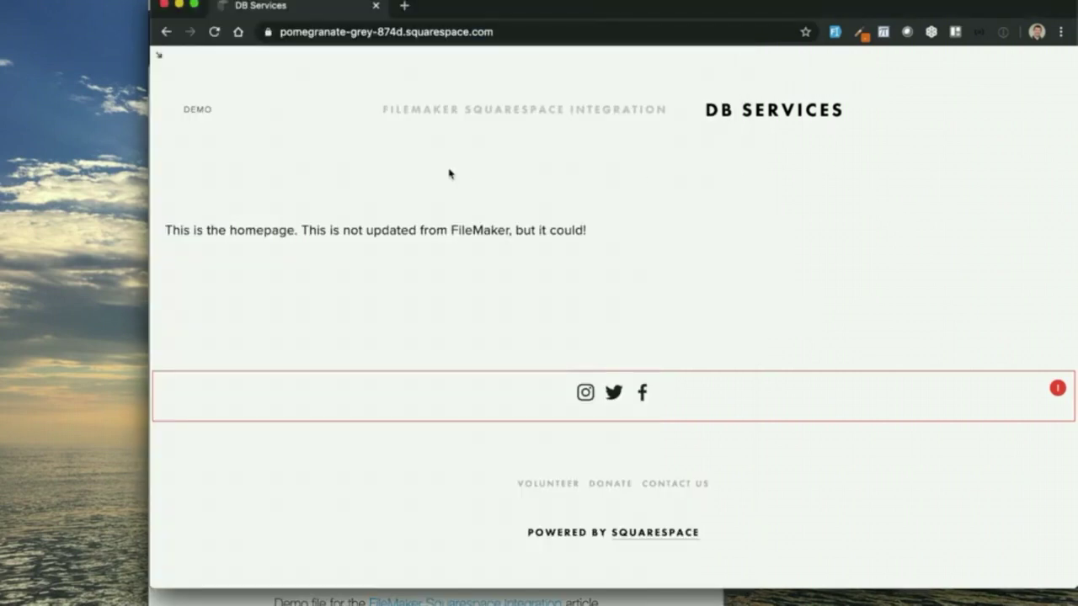
pyautogui.press('Escape')
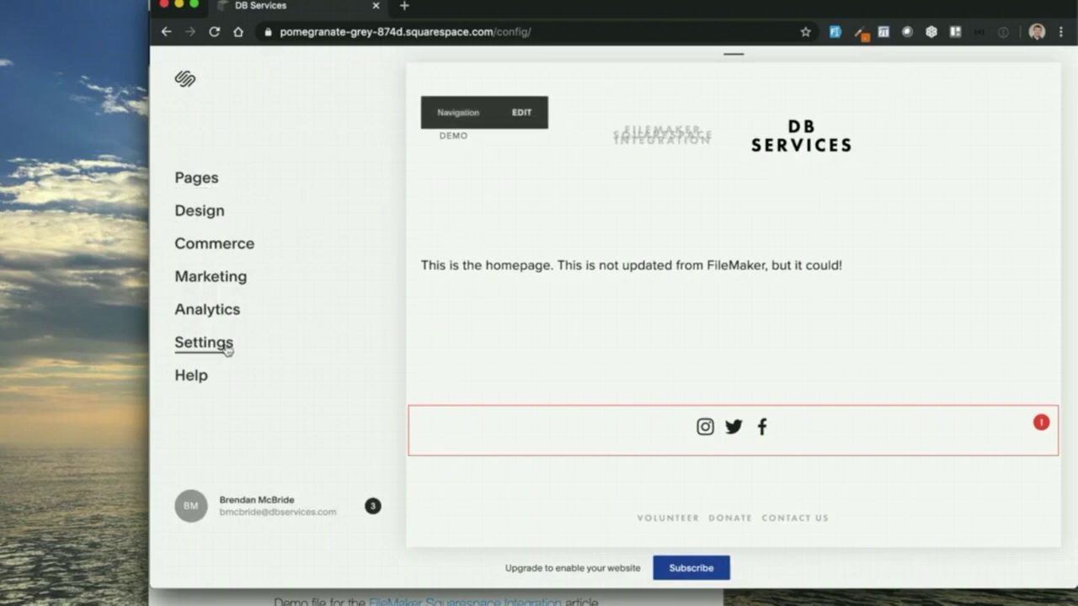
pyautogui.click(226, 350)
pyautogui.scroll(-2, 261, 401)
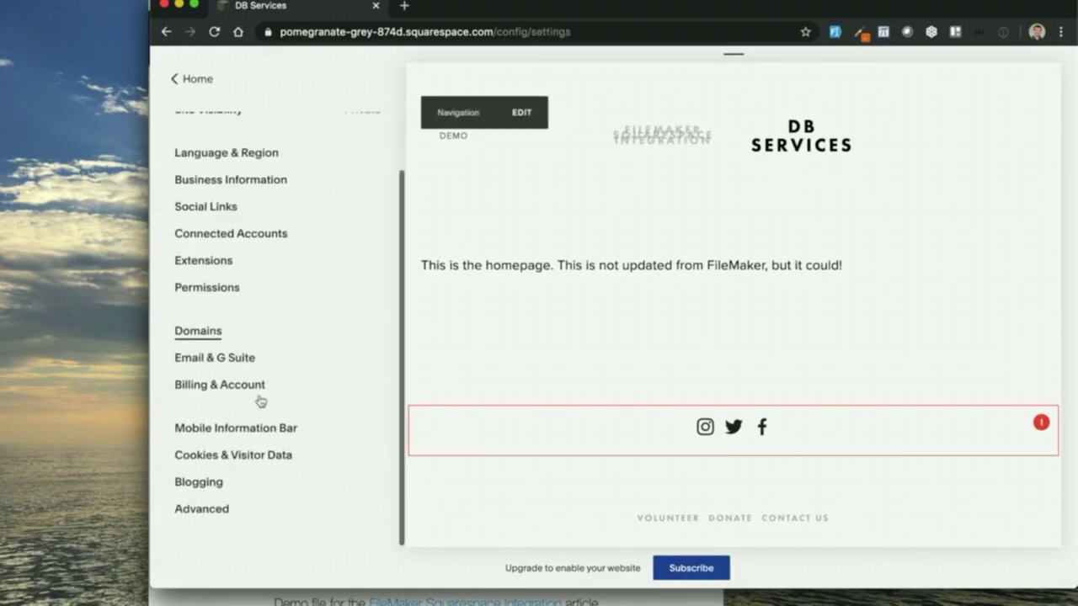
pyautogui.click(202, 508)
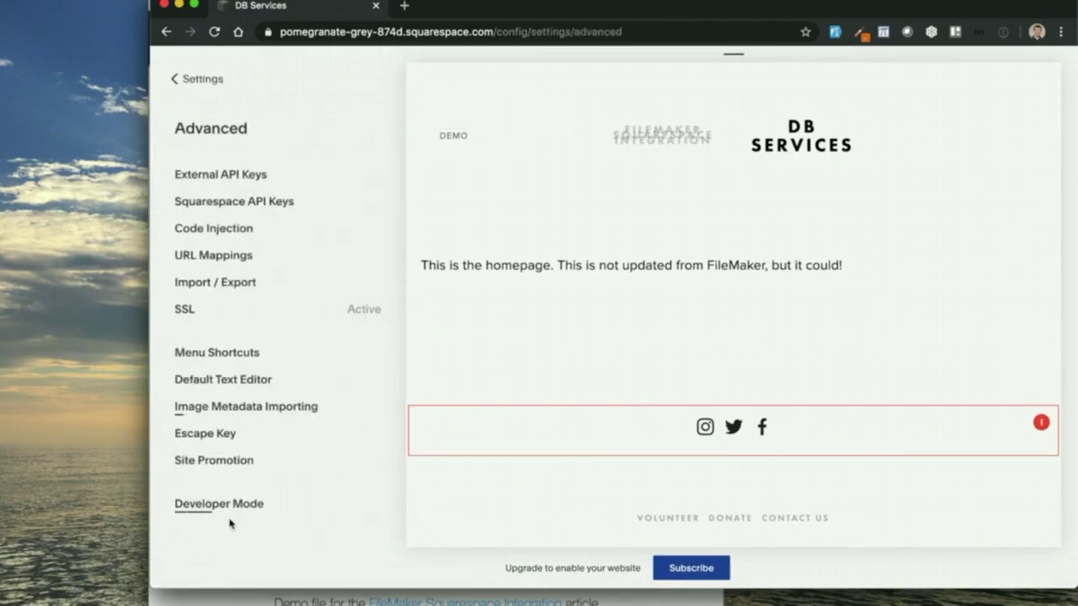
pyautogui.click(228, 511)
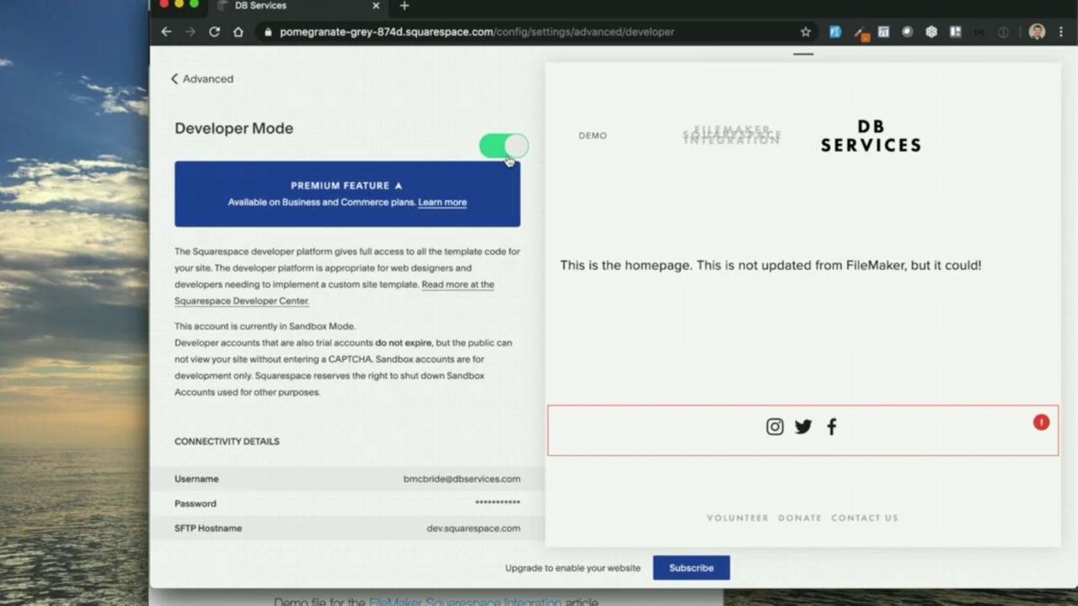
# Review the Developer Mode SFTP connection details, then return toward the main Settings list.
pyautogui.click(225, 80)
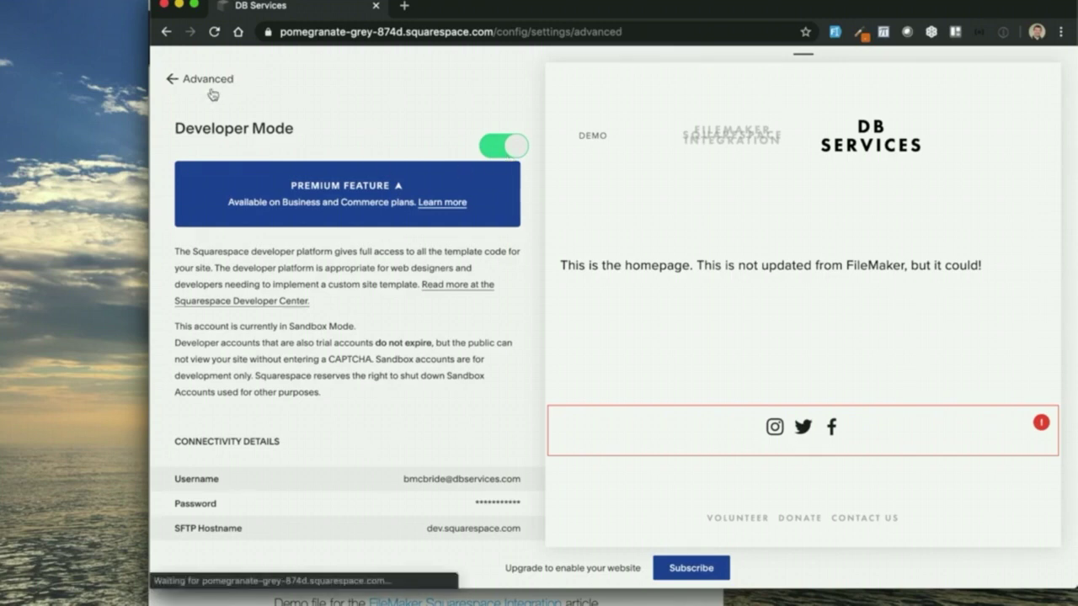
pyautogui.click(207, 503)
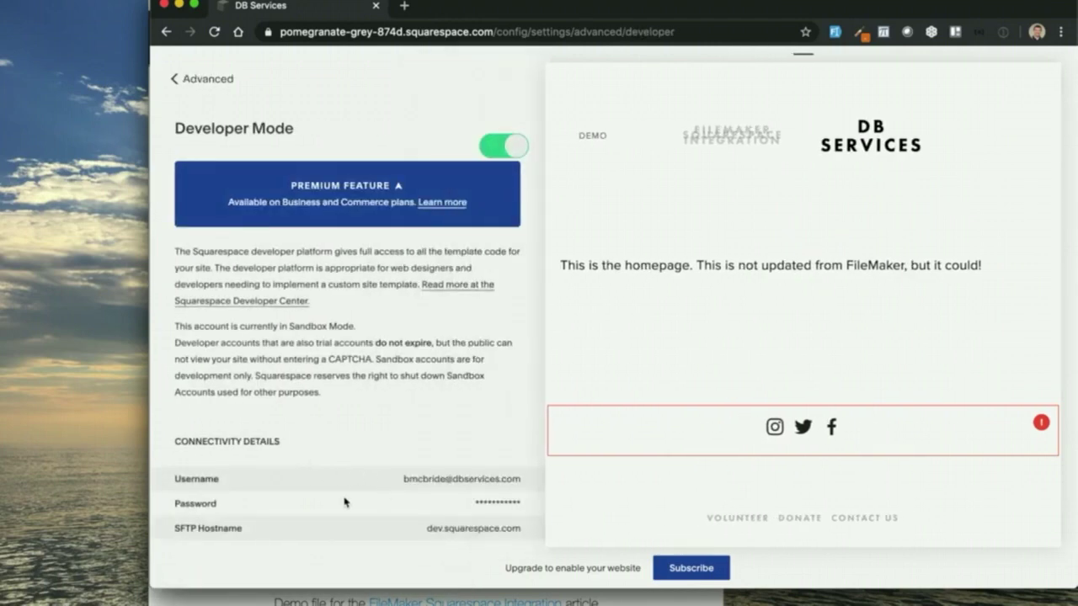
pyautogui.scroll(-1, 234, 489)
pyautogui.scroll(1, 234, 489)
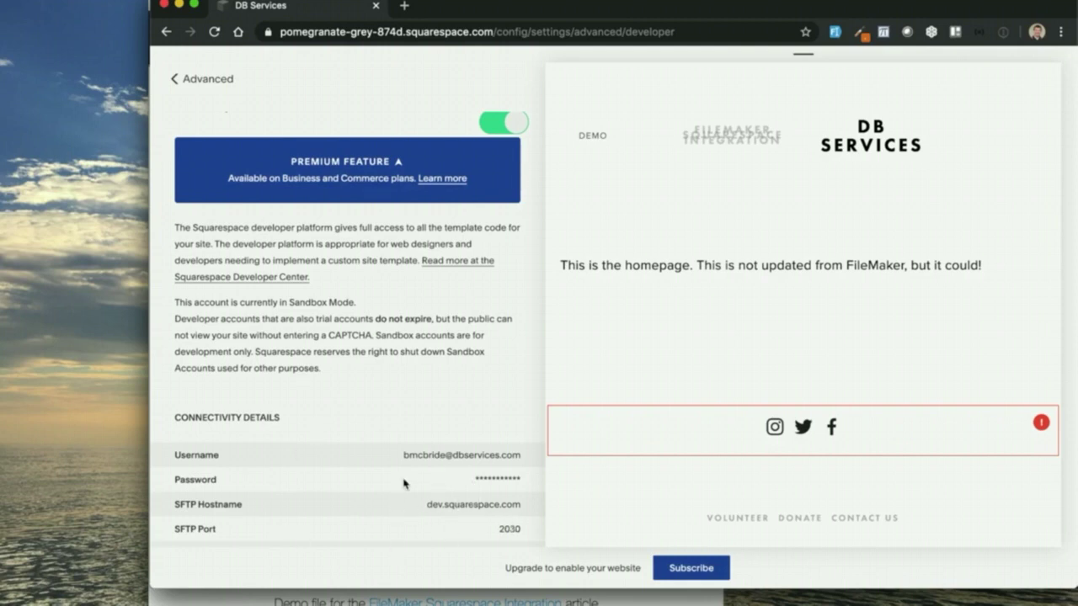
pyautogui.scroll(1, 353, 464)
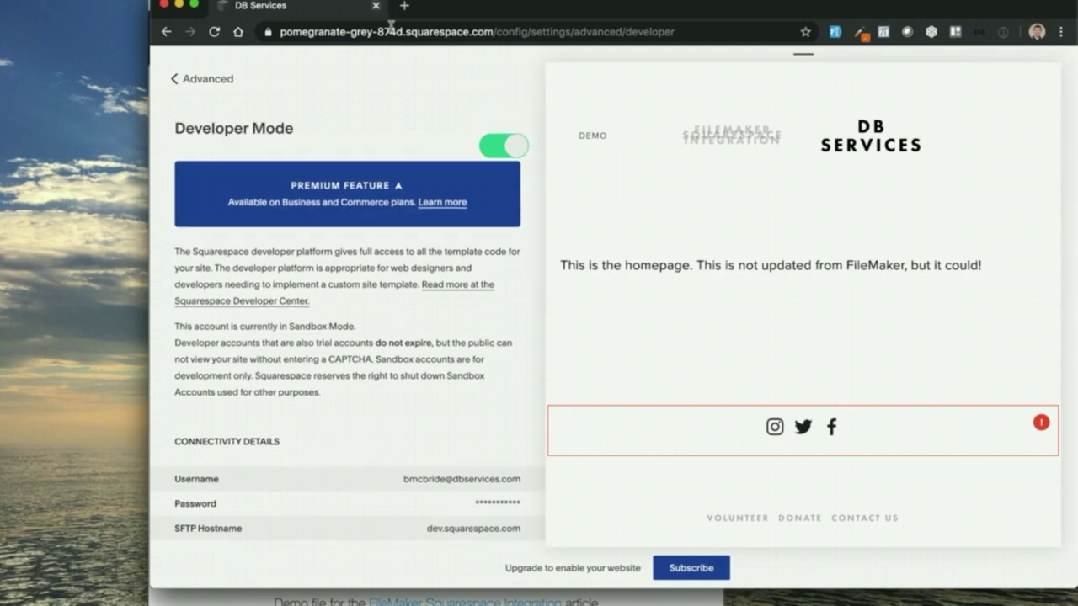
pyautogui.click(221, 79)
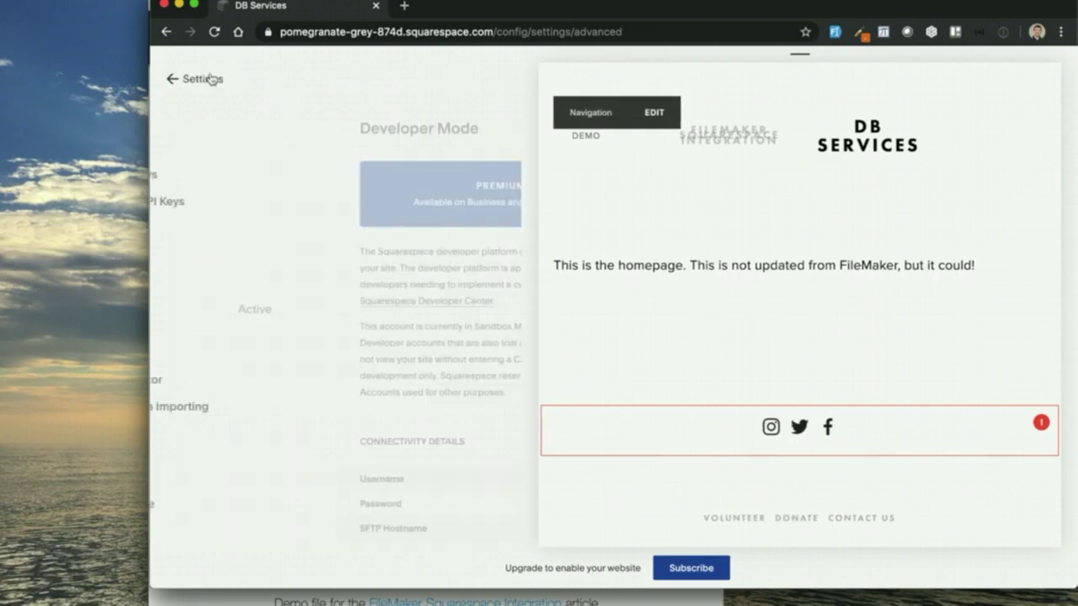
# Return to Squarespace's main Settings, then bring FileMaker's completed Setup checklist back to front.
pyautogui.click(202, 78)
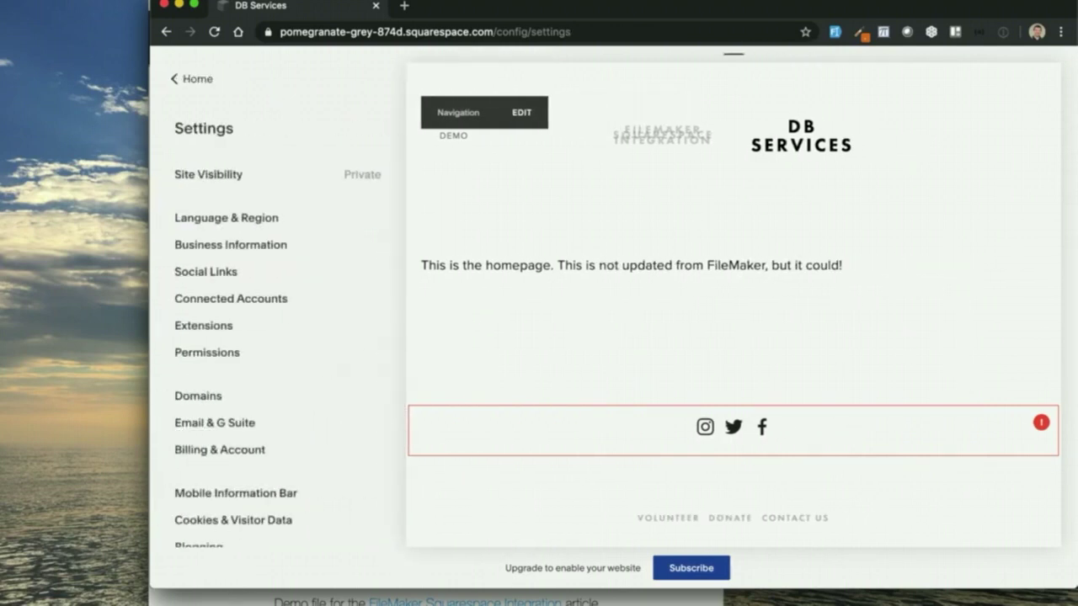
pyautogui.click(229, 596)
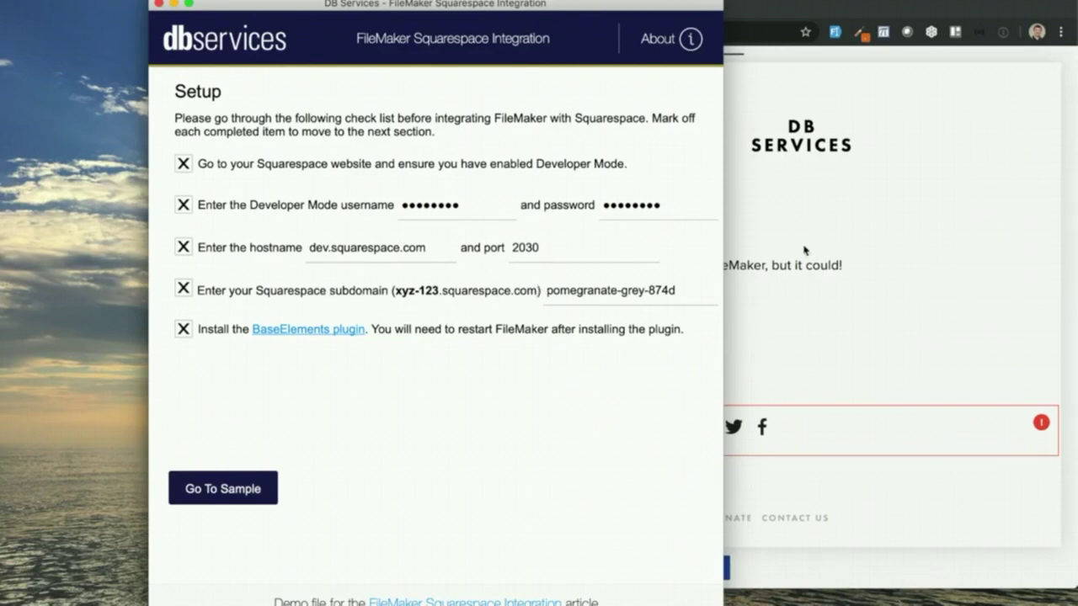
pyautogui.click(936, 238)
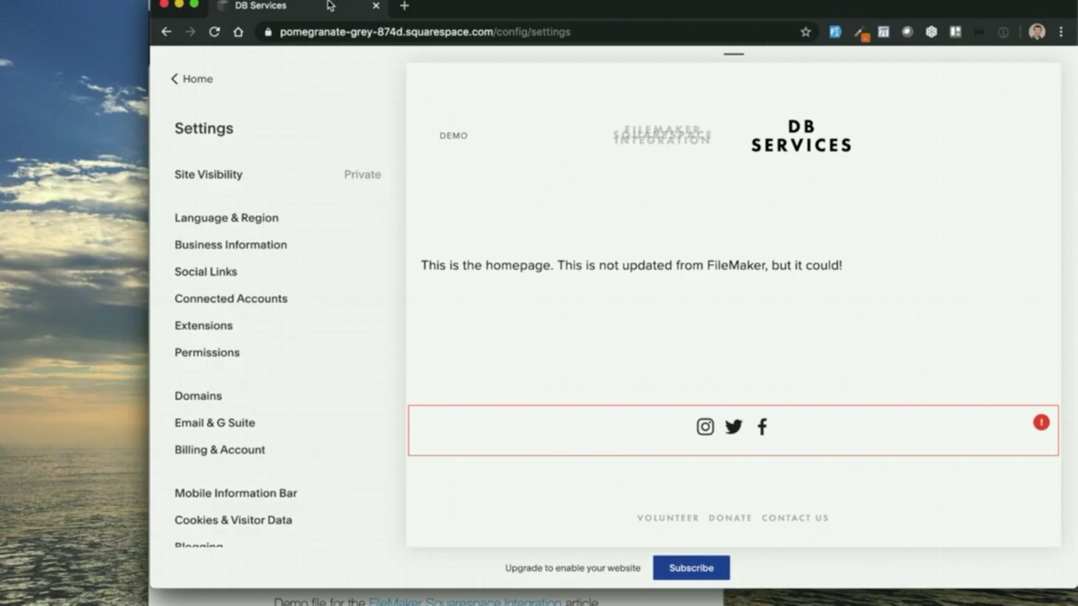
pyautogui.click(220, 604)
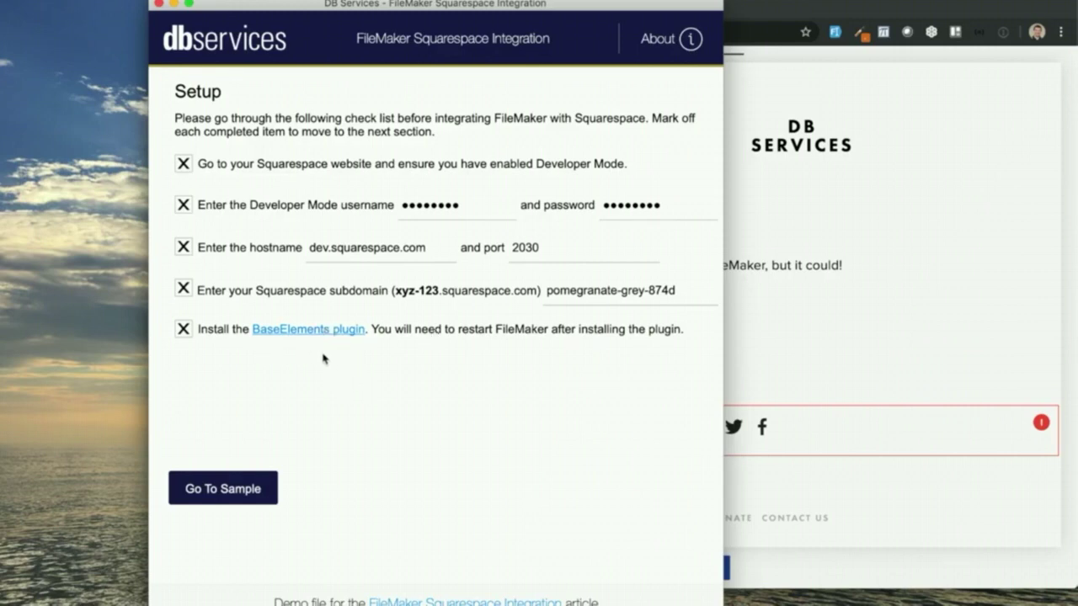
pyautogui.click(285, 333)
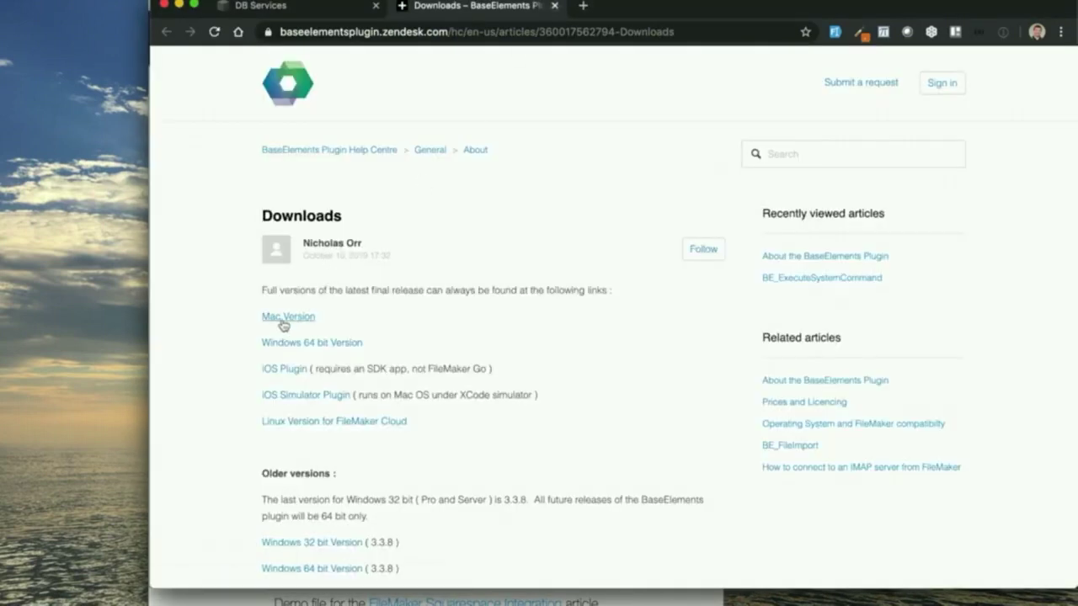
pyautogui.click(554, 6)
pyautogui.click(288, 597)
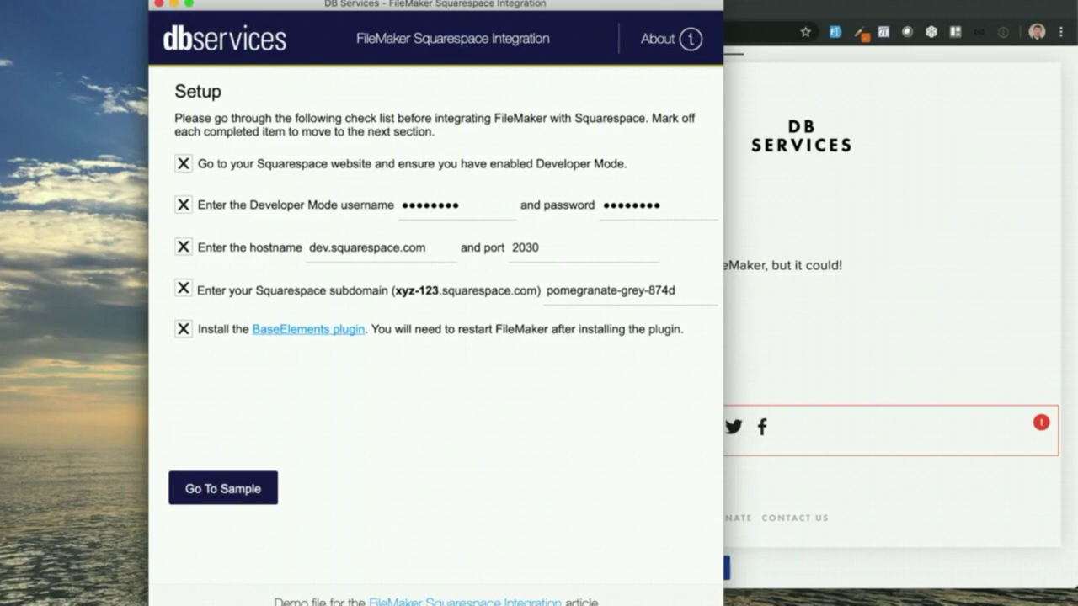
pyautogui.click(117, 2)
pyautogui.click(91, 18)
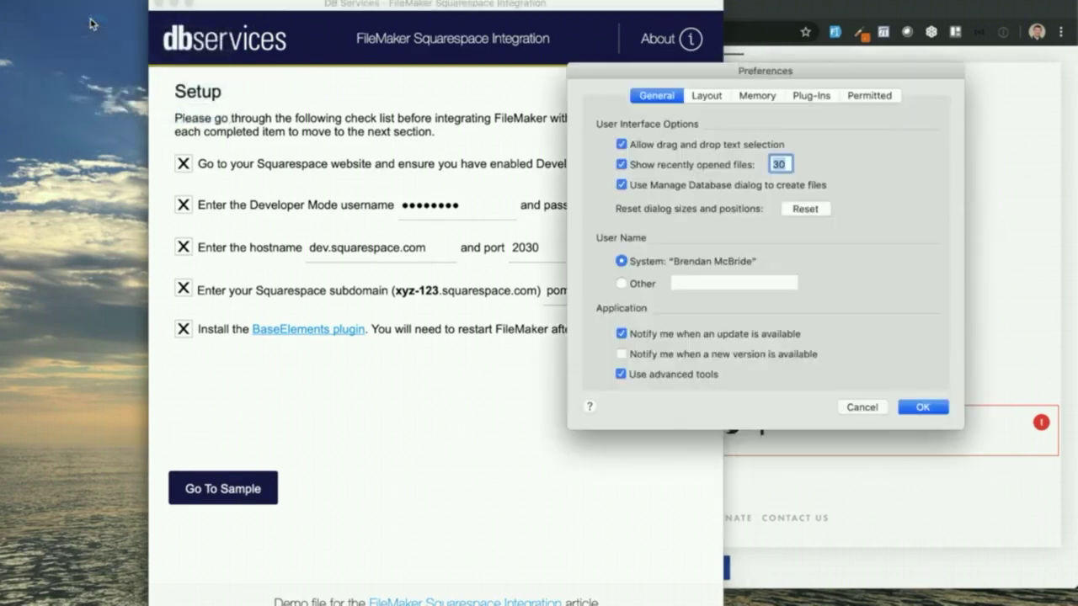
pyautogui.click(813, 96)
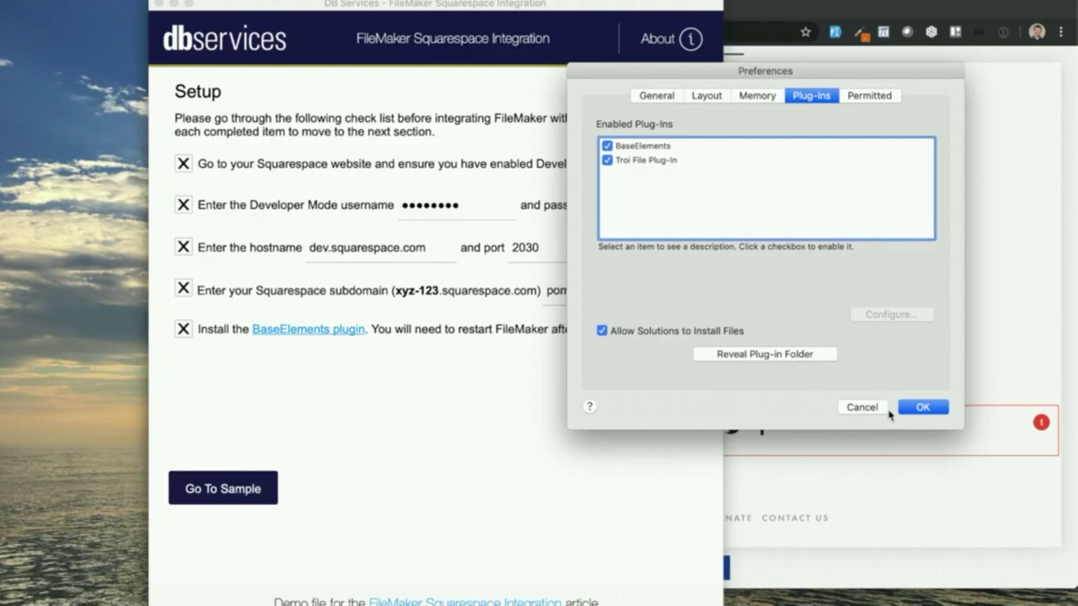
pyautogui.click(875, 413)
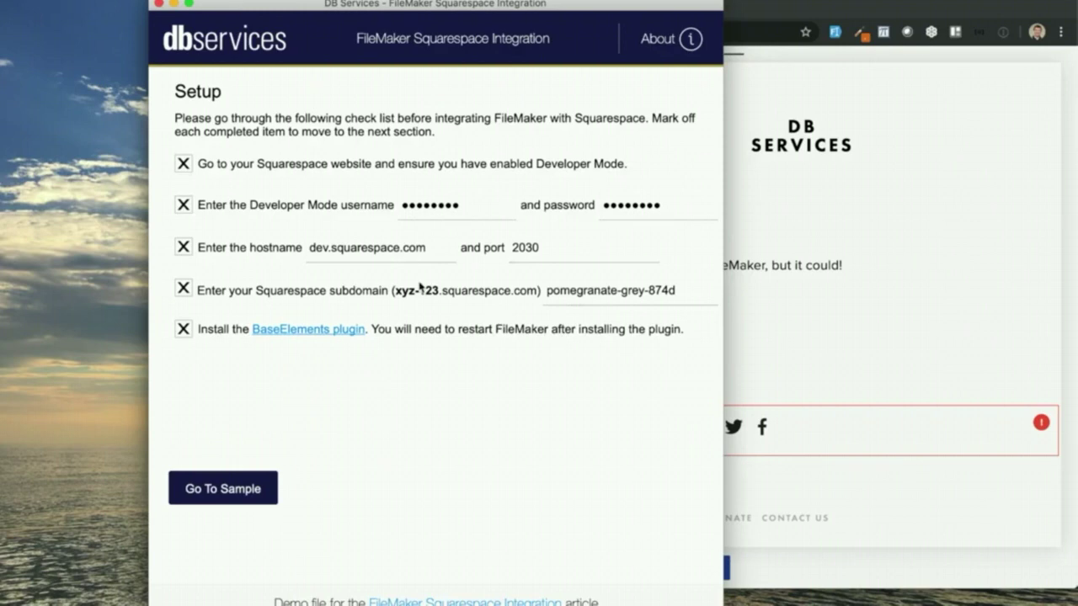
# Open the Create Page sample and view the Squarespace Demo page showing 'Hello World!'.
pyautogui.click(214, 490)
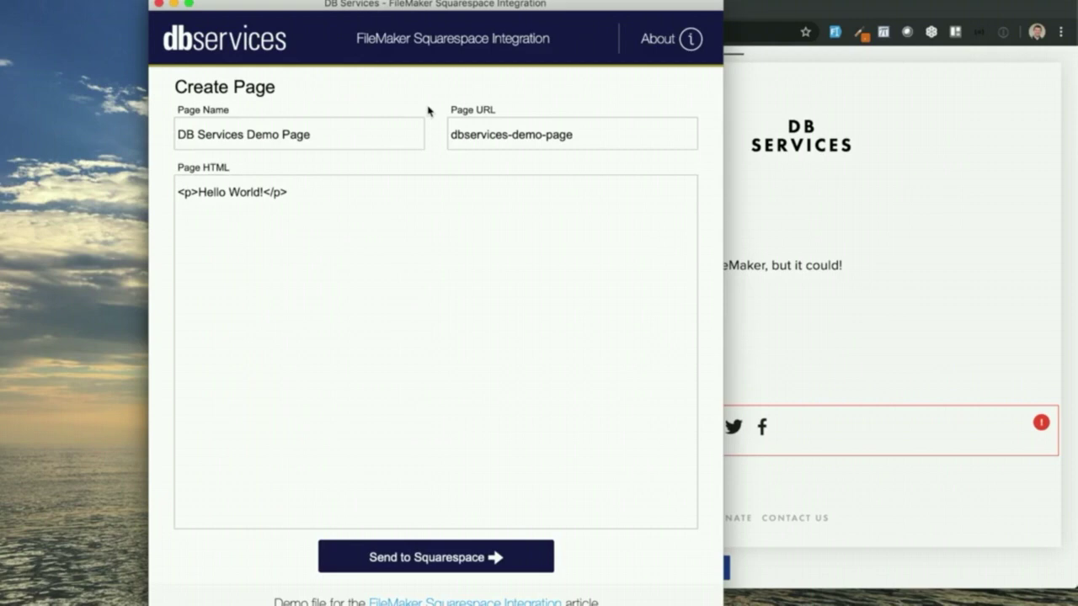
pyautogui.click(943, 187)
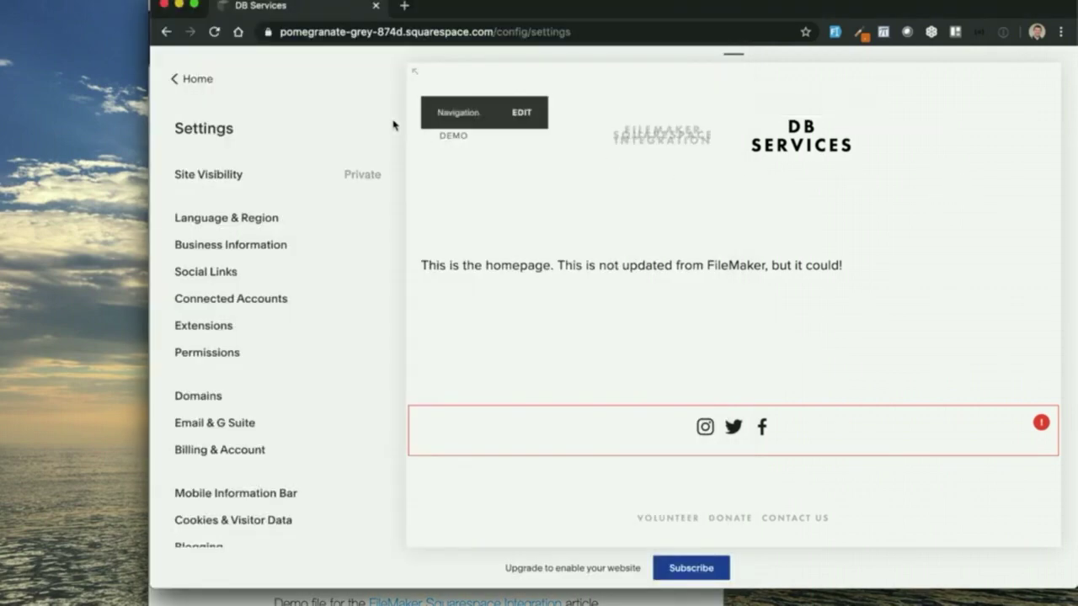
pyautogui.click(345, 80)
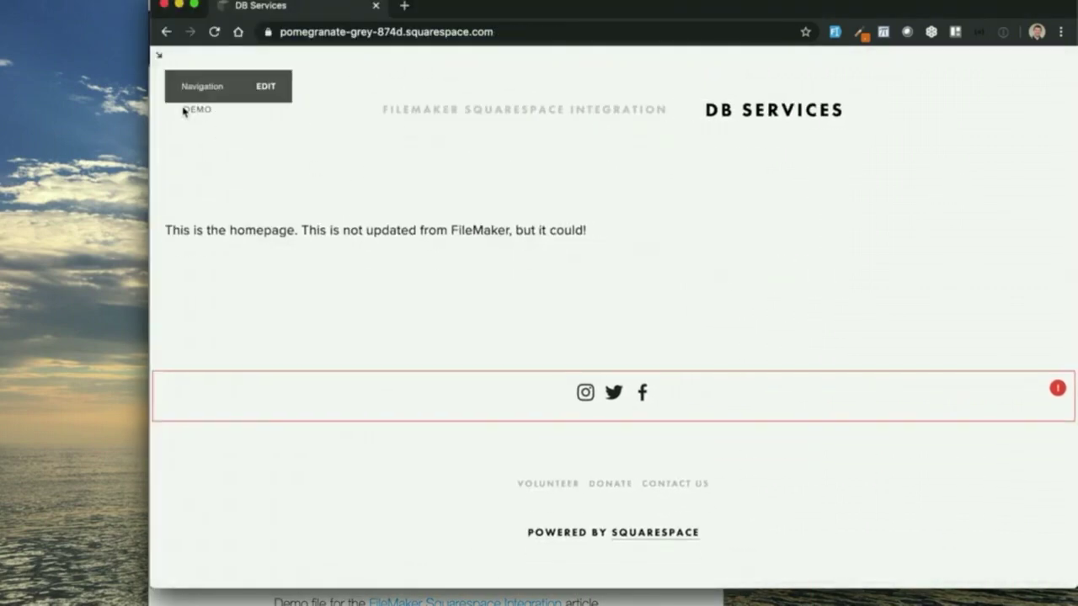
pyautogui.click(199, 112)
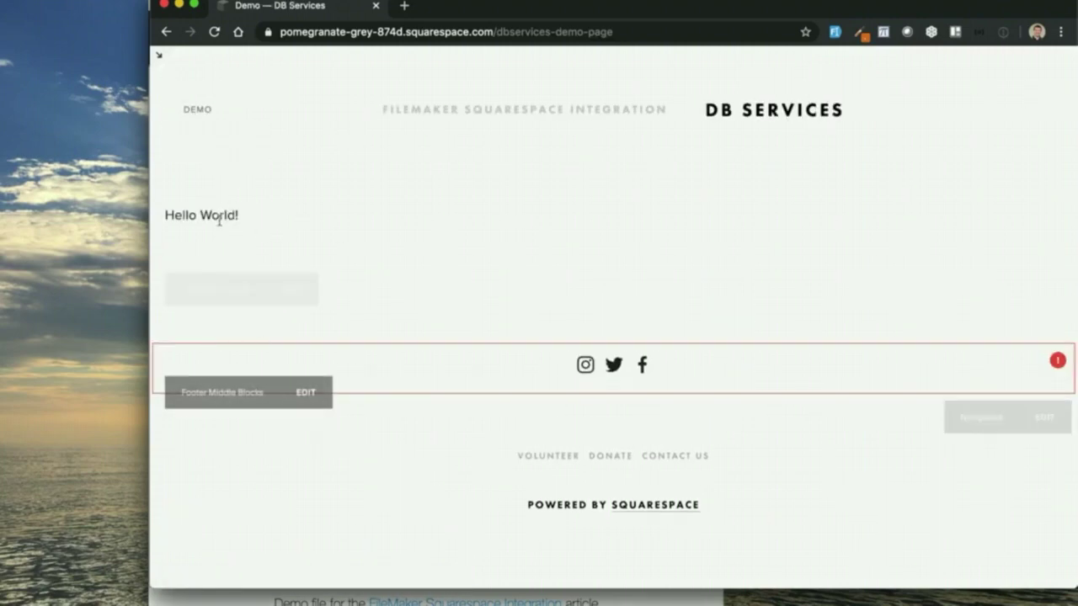
pyautogui.click(438, 599)
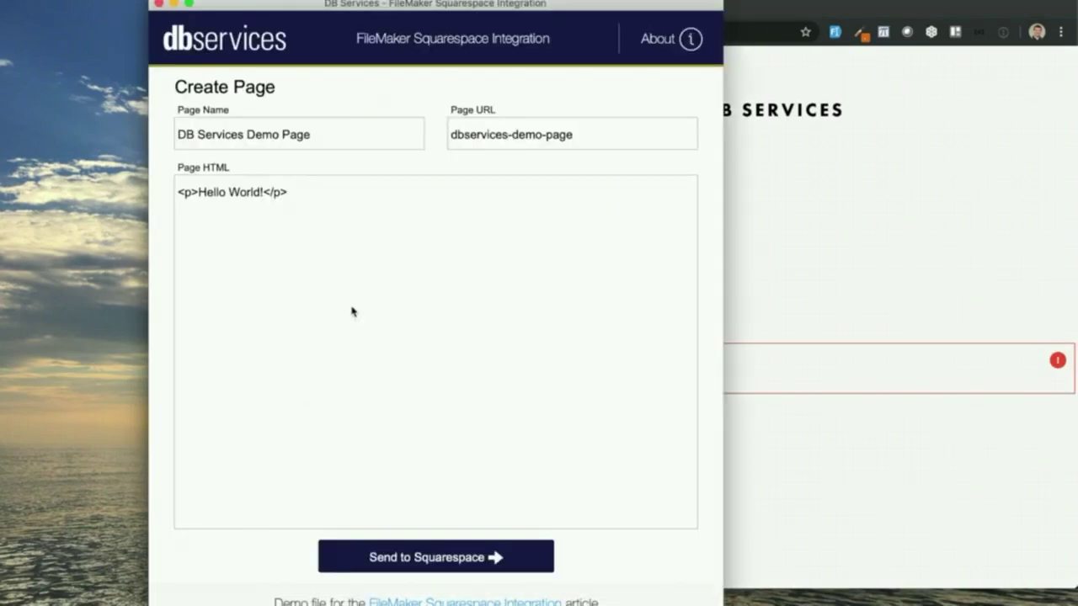
# Append 'Make a change' to the page HTML, send it to Squarespace, and reload the Demo page.
pyautogui.click(268, 195)
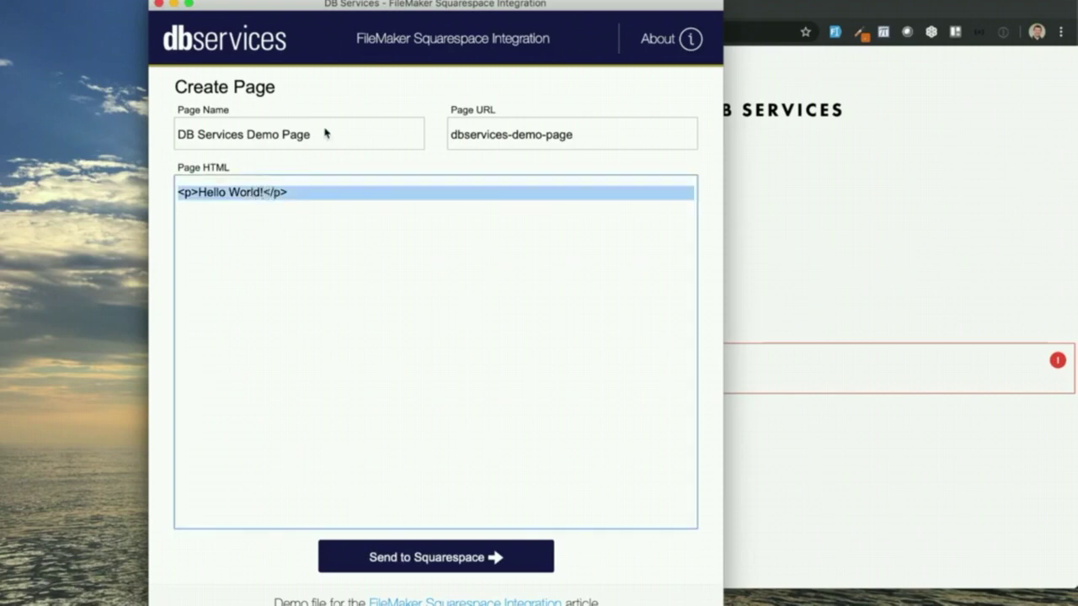
pyautogui.click(273, 191)
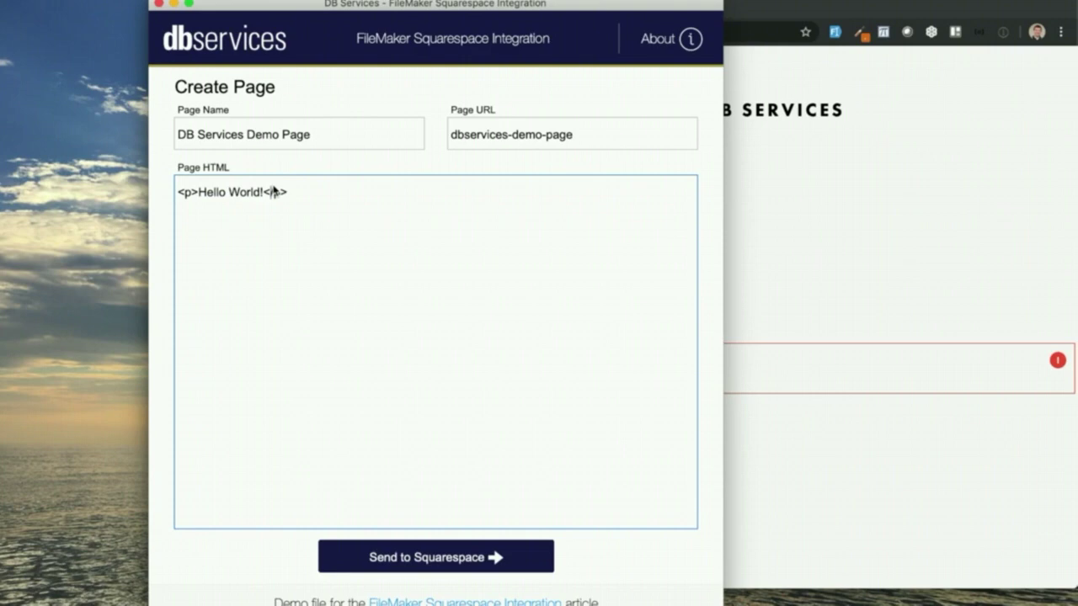
pyautogui.write('M')
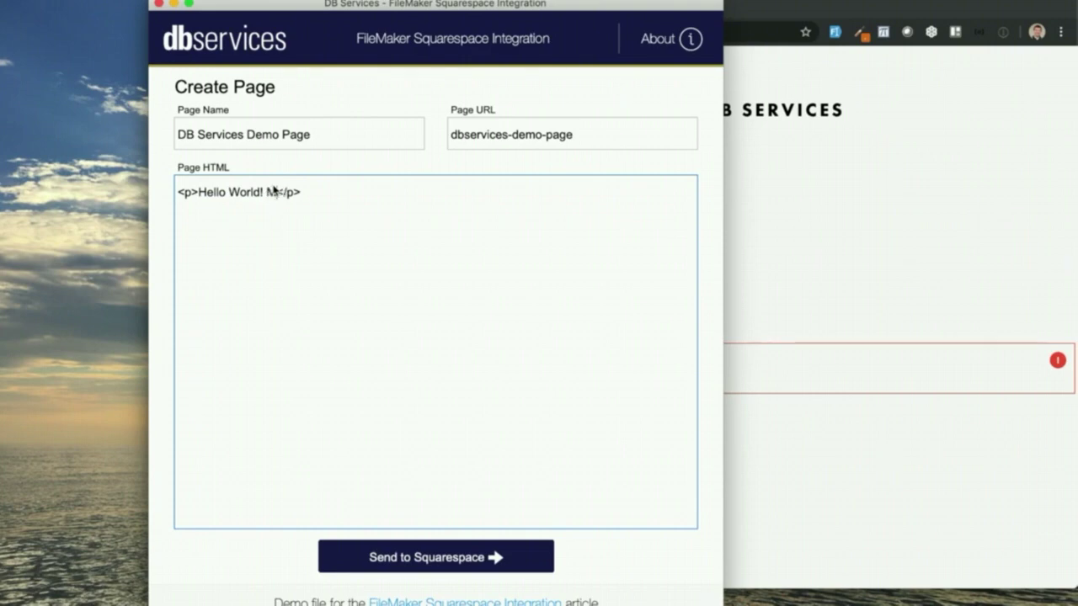
pyautogui.write('ake a change')
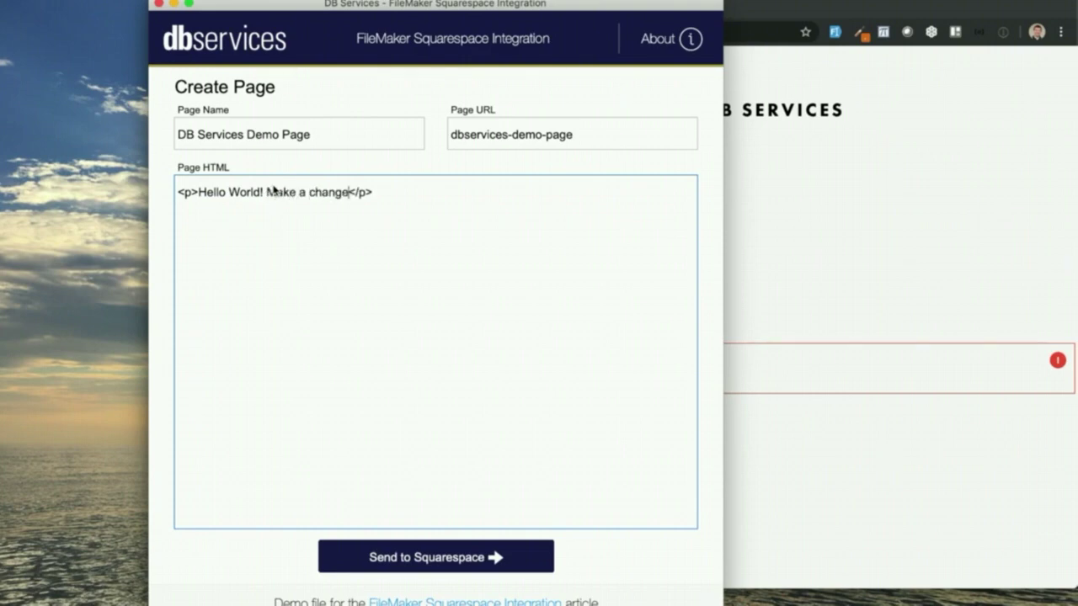
pyautogui.click(397, 558)
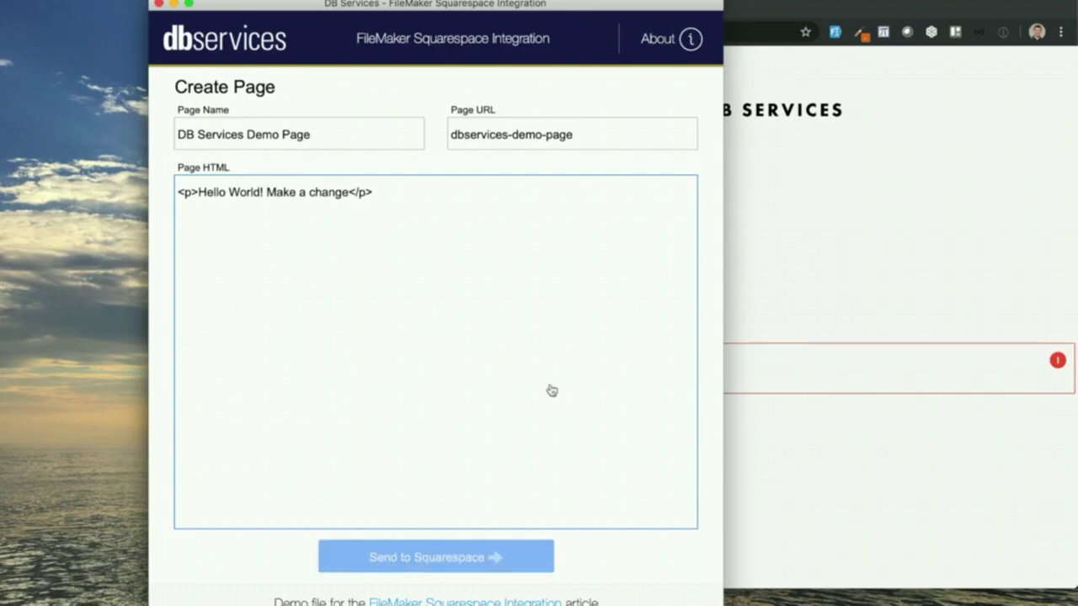
pyautogui.click(792, 280)
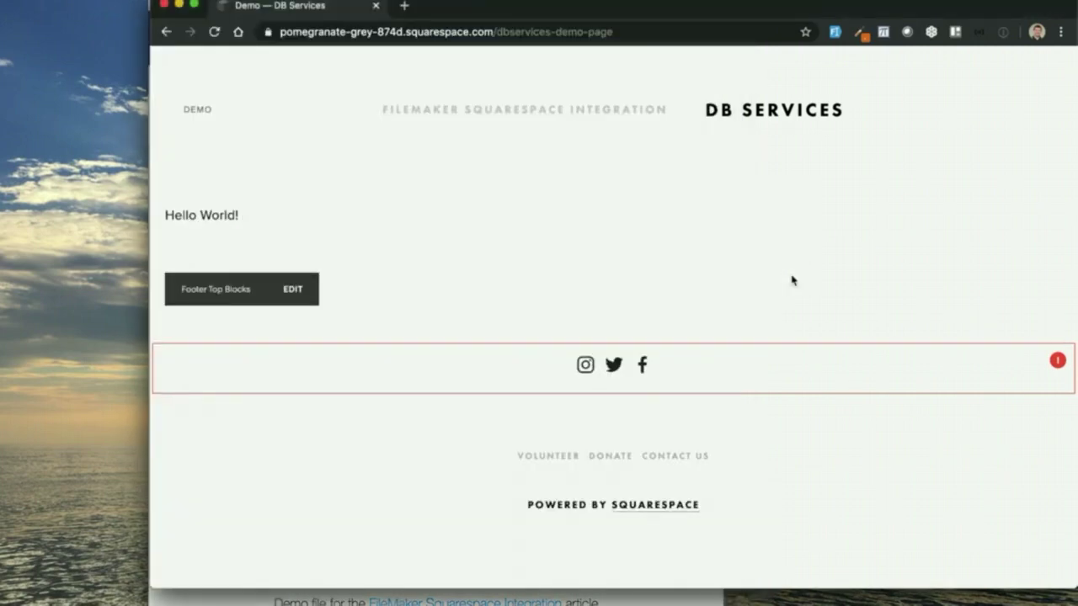
pyautogui.press('super+r')
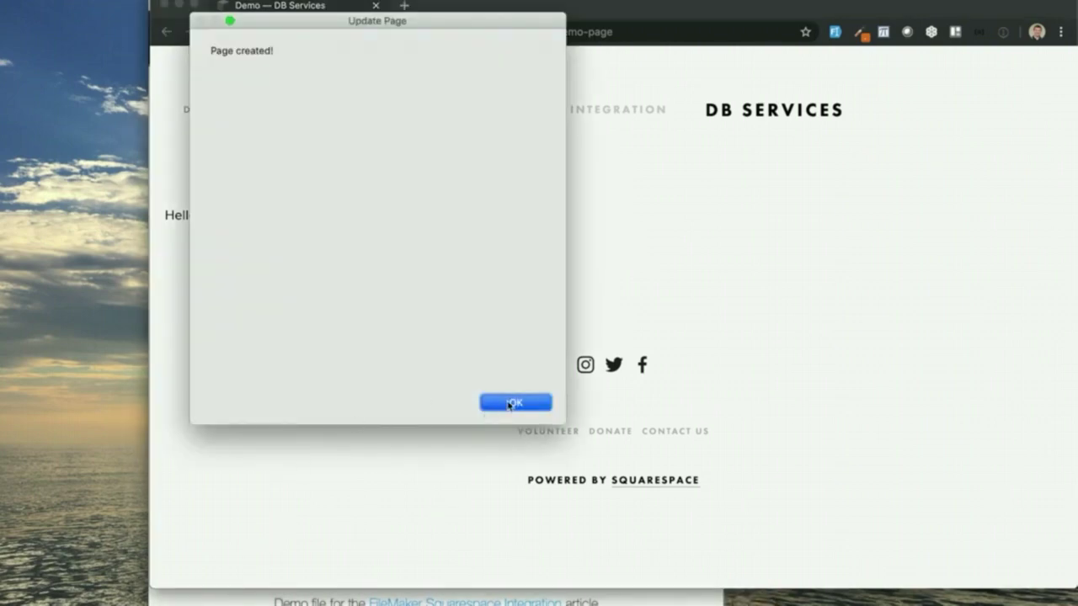
pyautogui.click(509, 403)
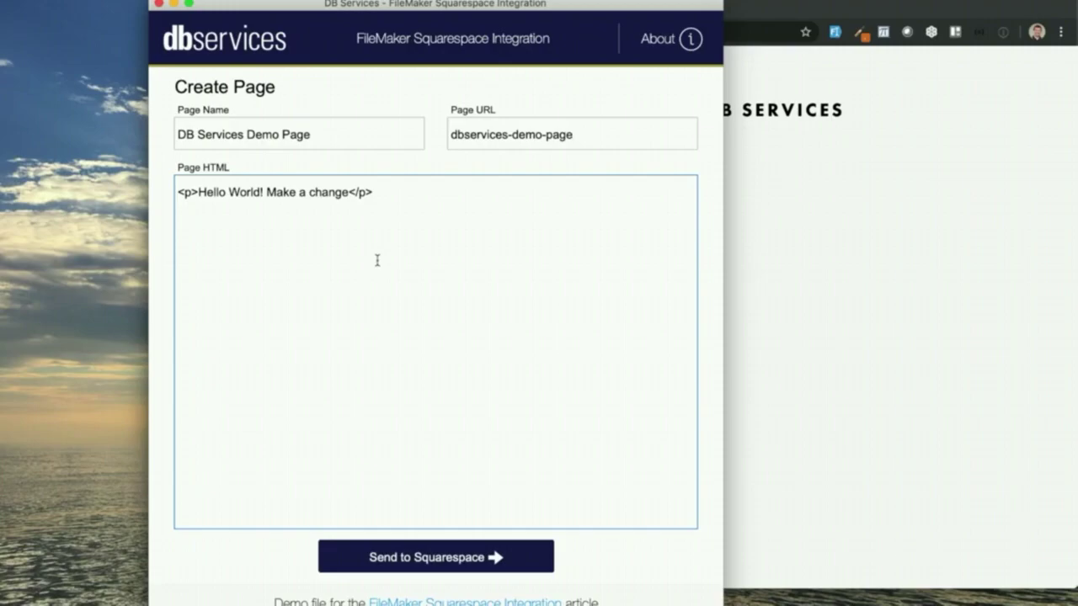
# Scroll through the 'Squarespace - SFTP Files' script's export and upload steps in Script Workspace.
pyautogui.press('super+shift+s')
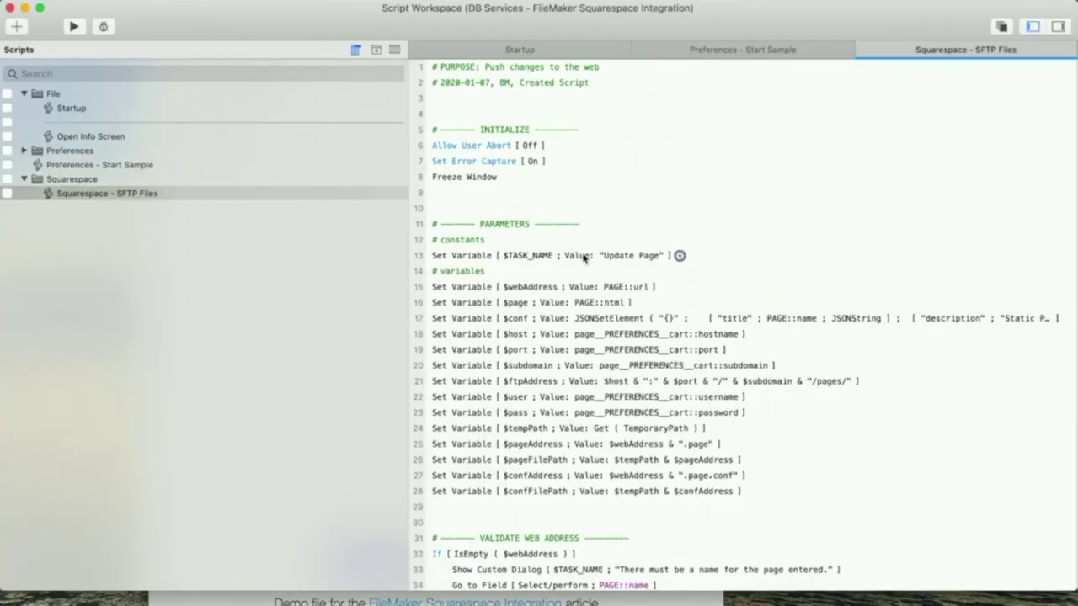
pyautogui.scroll(-5, 582, 255)
pyautogui.scroll(-3, 584, 257)
pyautogui.scroll(-1, 583, 258)
pyautogui.scroll(-4, 582, 257)
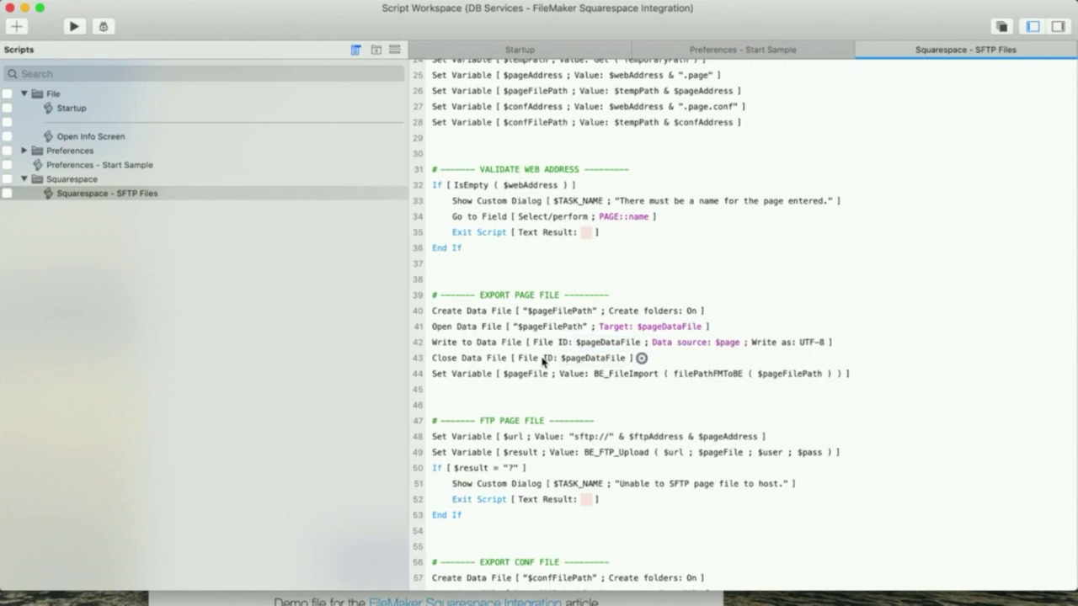
pyautogui.scroll(-1, 573, 343)
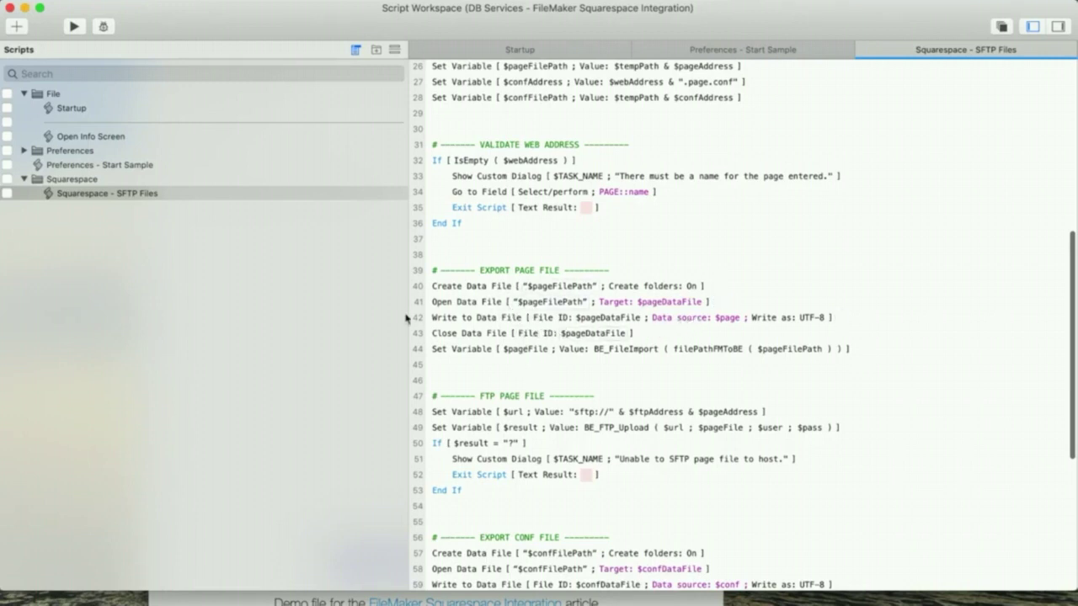
pyautogui.moveTo(539, 318)
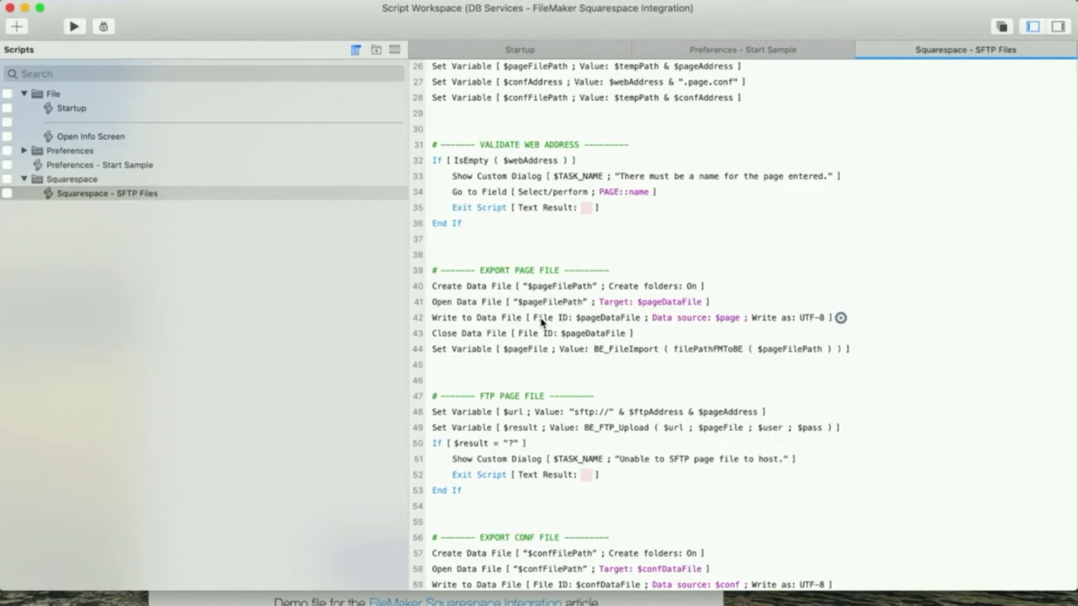
pyautogui.scroll(-2, 542, 321)
pyautogui.scroll(-1, 542, 320)
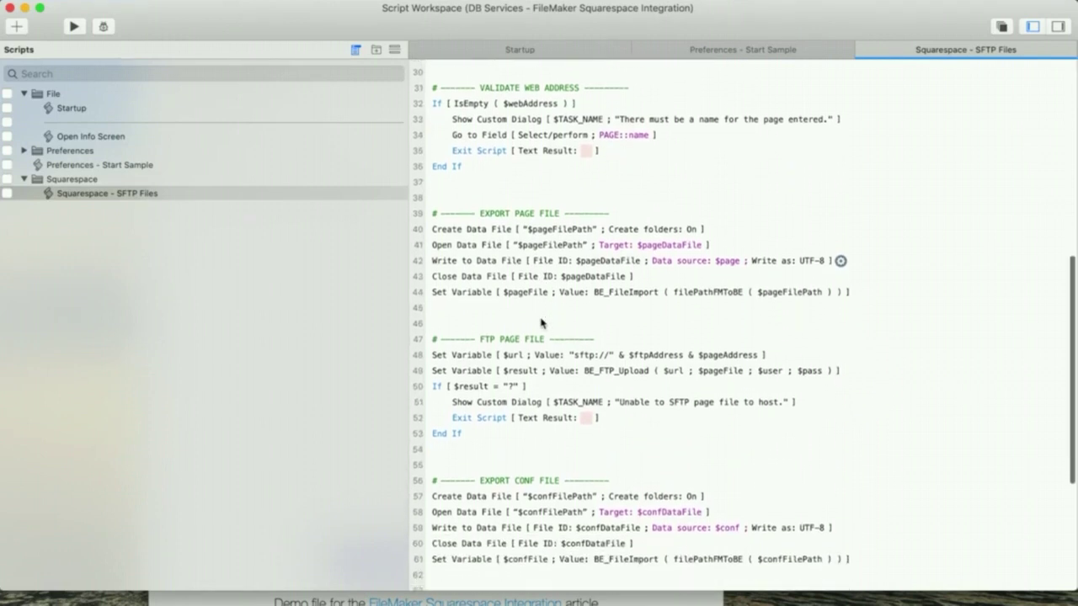
pyautogui.scroll(-1, 542, 321)
pyautogui.scroll(-2, 541, 320)
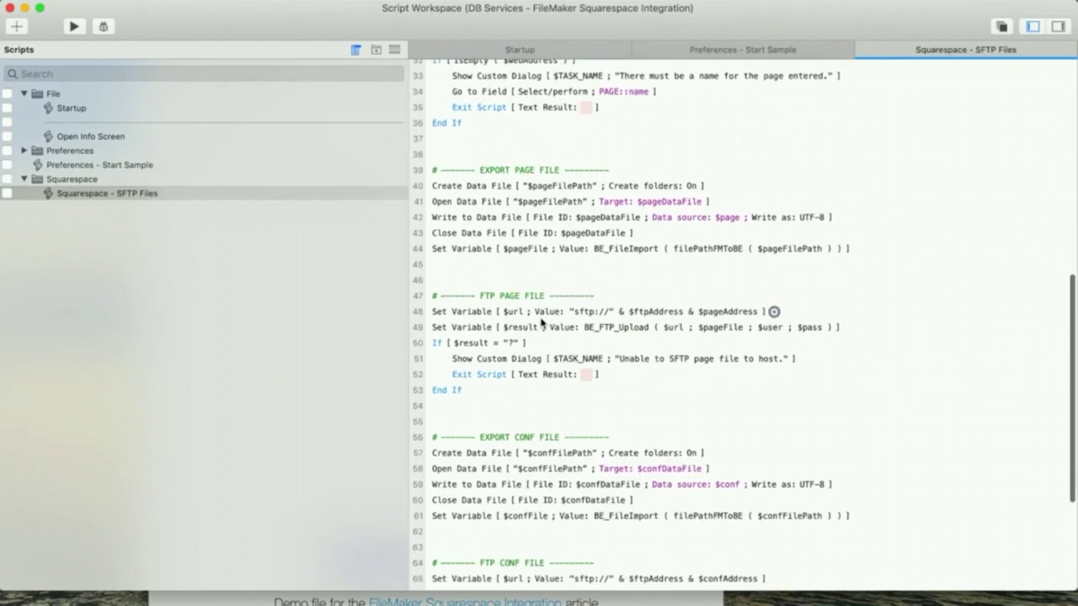
pyautogui.scroll(-5, 542, 321)
pyautogui.scroll(-1, 541, 320)
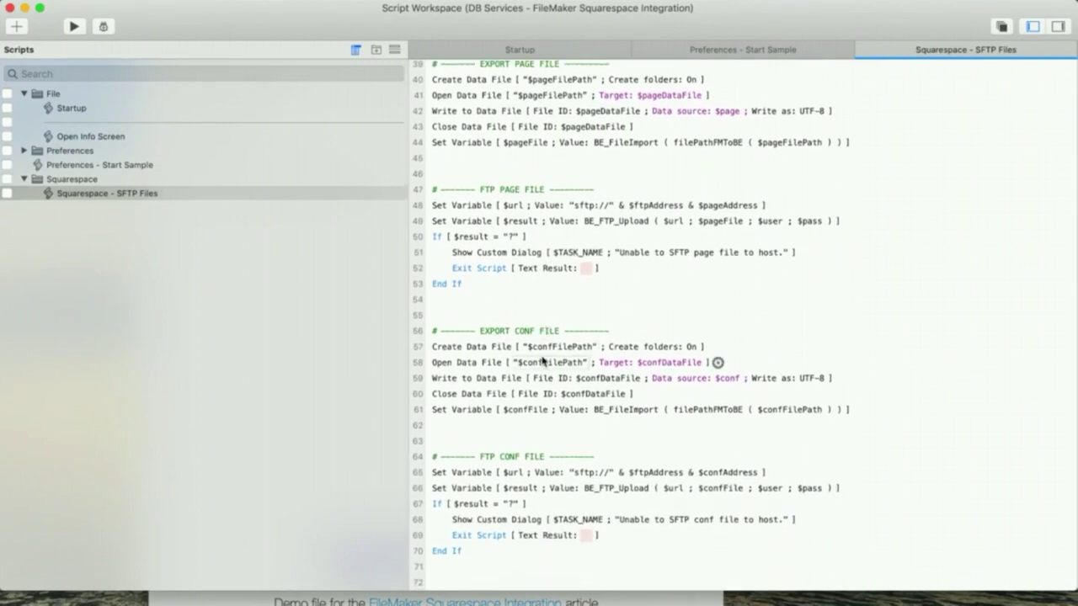
pyautogui.scroll(-2, 543, 360)
pyautogui.scroll(-1, 544, 354)
pyautogui.scroll(15, 556, 332)
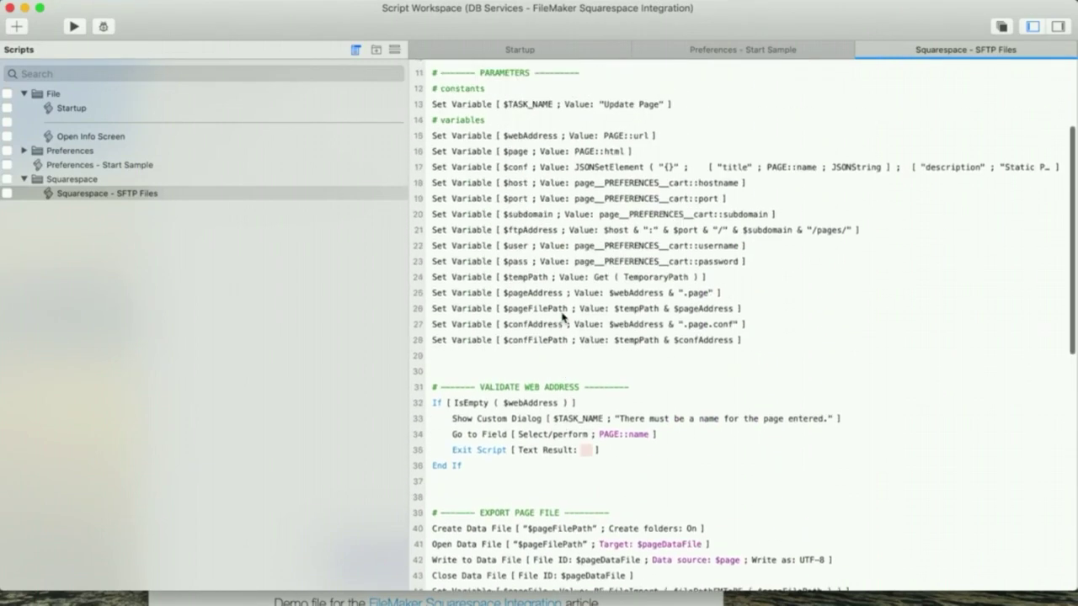
pyautogui.scroll(6, 562, 316)
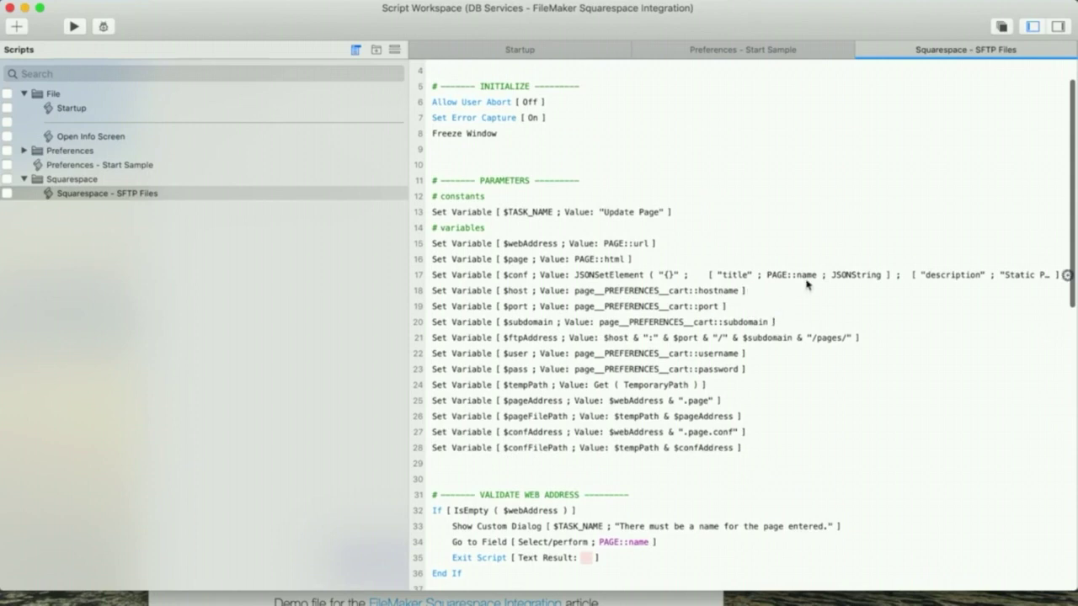
pyautogui.scroll(-6, 812, 282)
pyautogui.scroll(-8, 829, 278)
pyautogui.scroll(-5, 842, 274)
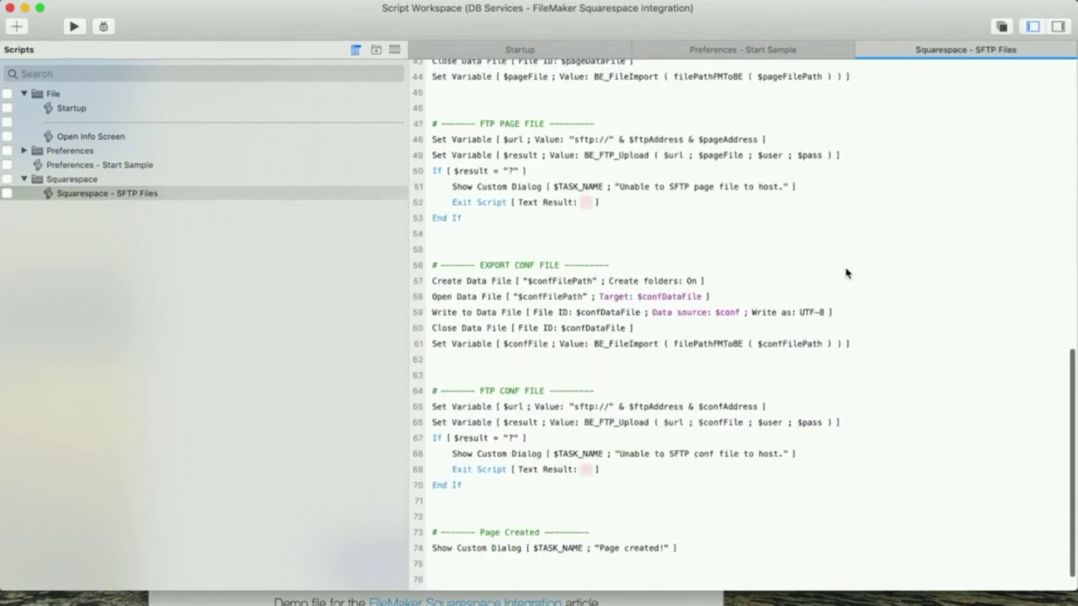
pyautogui.scroll(-2, 846, 272)
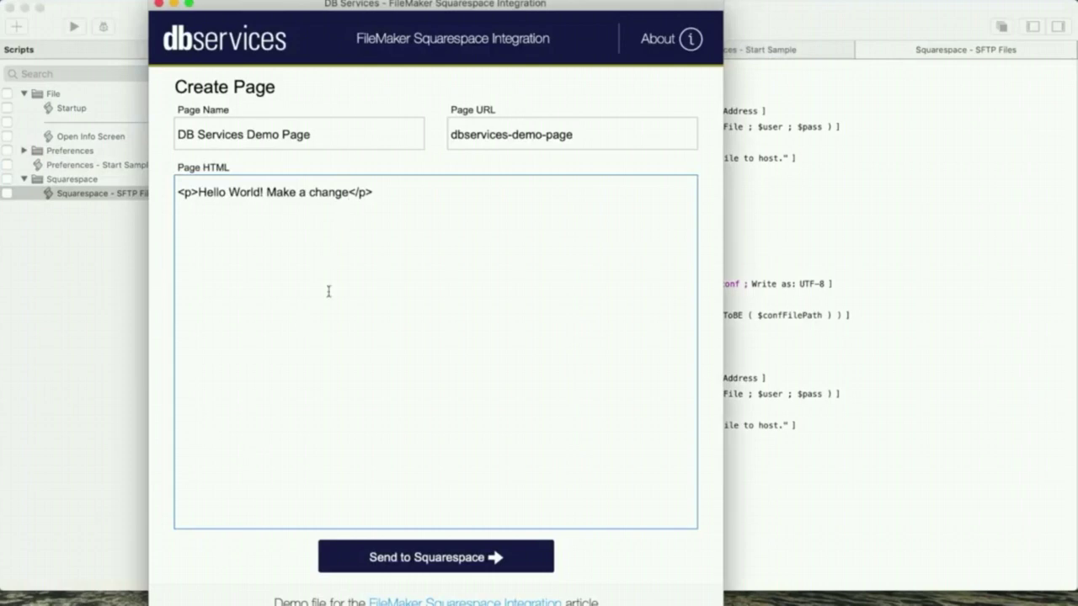
# Publish record 2, Second Test, to Squarespace as the test-two page, then switch to Chrome.
pyautogui.click(410, 85)
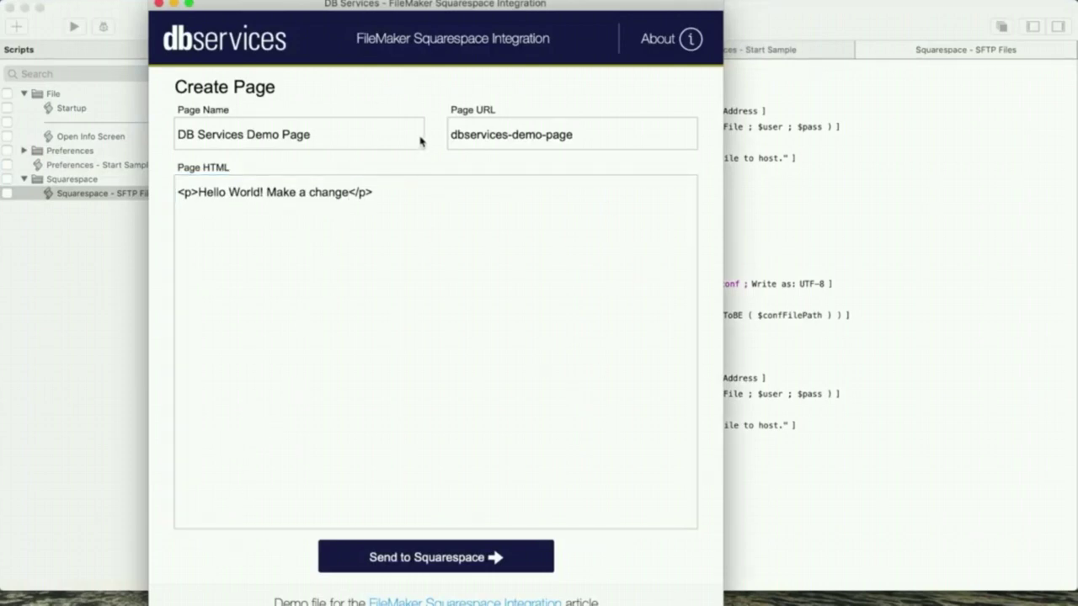
pyautogui.press('super+alt+s')
pyautogui.click(190, 25)
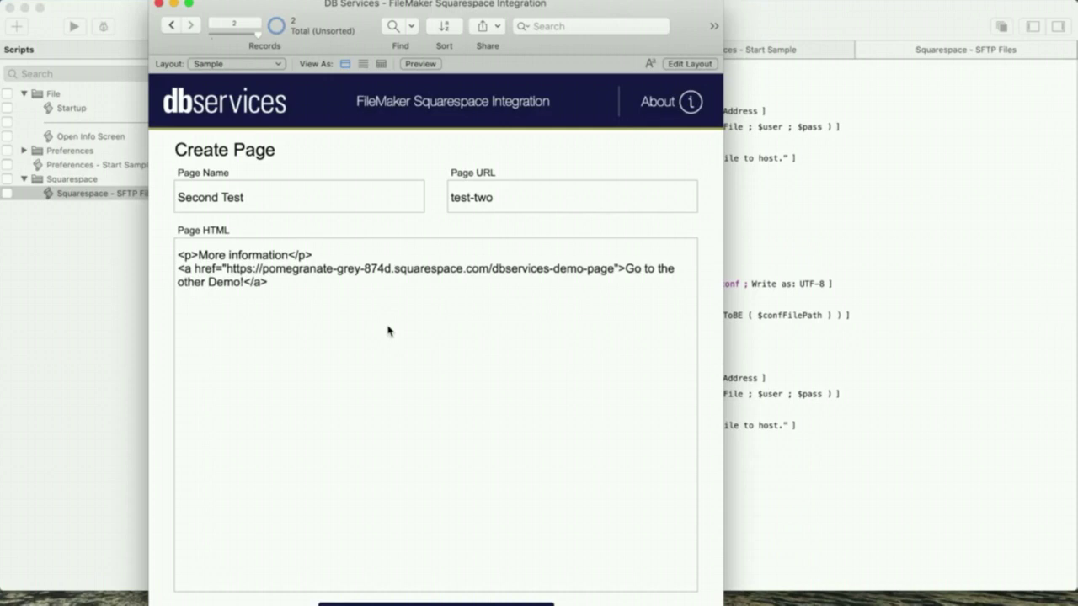
pyautogui.scroll(-3, 391, 354)
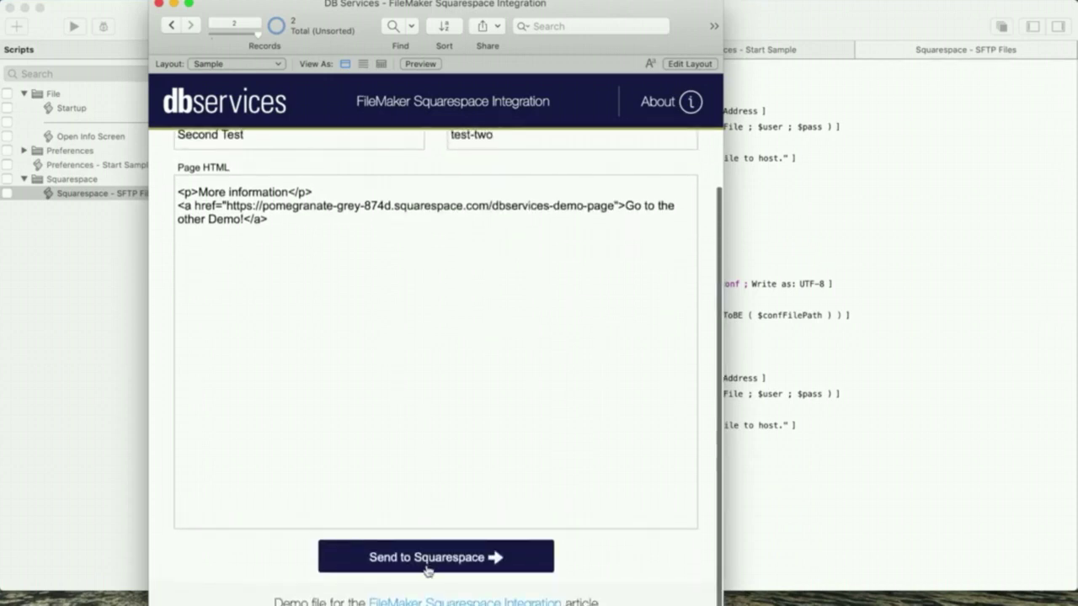
pyautogui.click(427, 569)
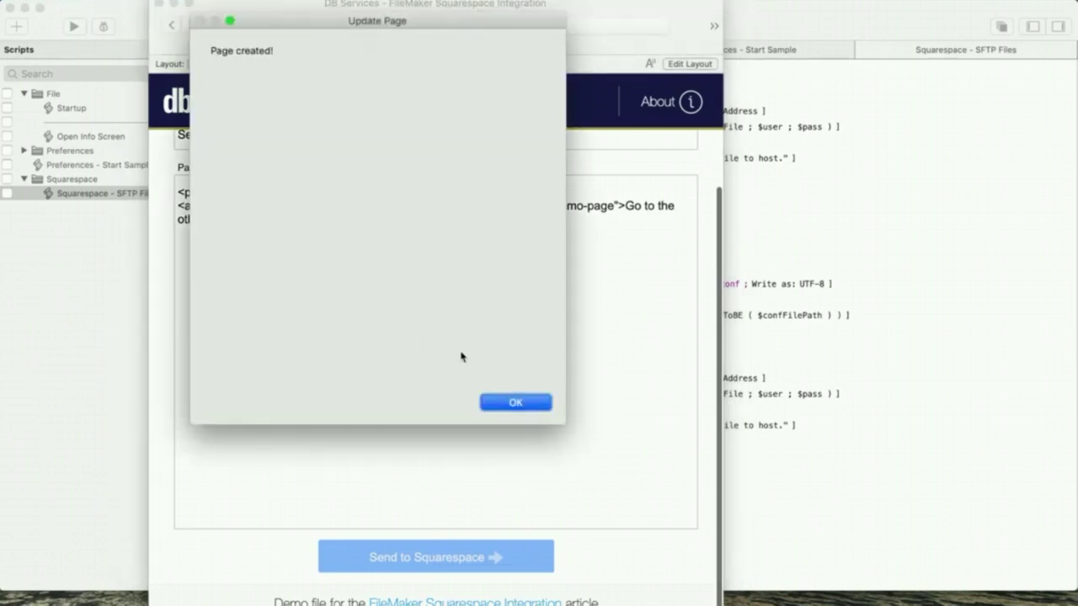
pyautogui.click(504, 405)
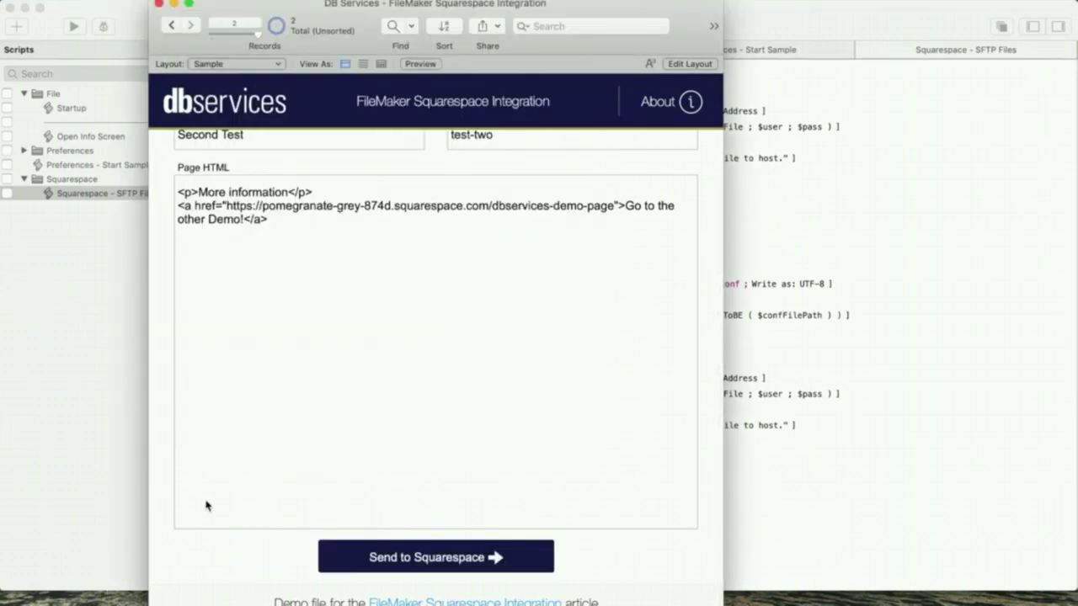
pyautogui.hotkey('ctrl', 'Up')
pyautogui.click(730, 369)
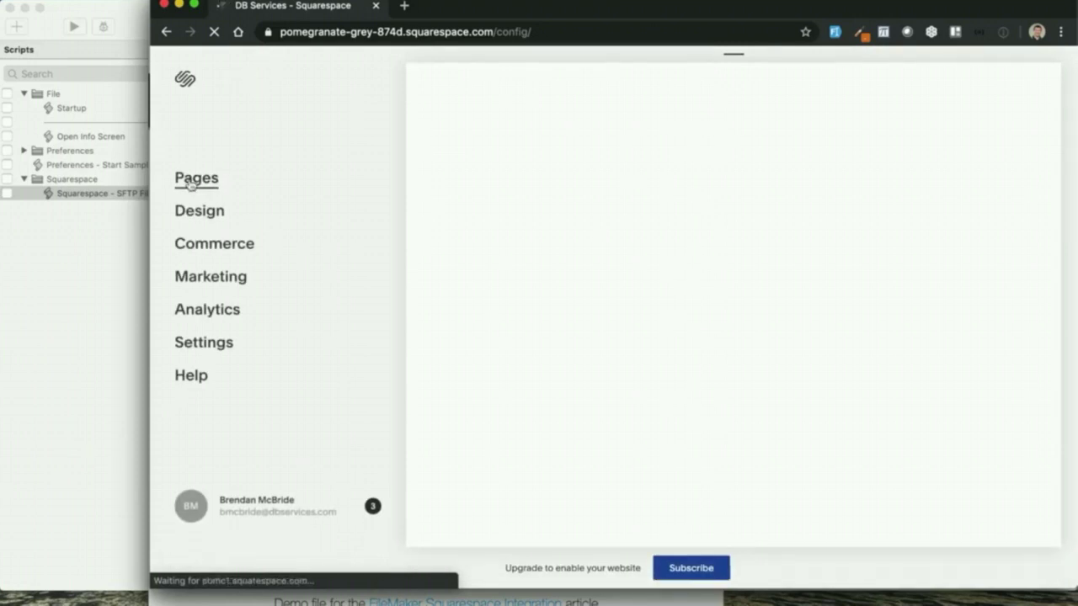
# Drag the Test-two page from Not Linked up into Secondary Navigation in the Pages panel.
pyautogui.click(191, 182)
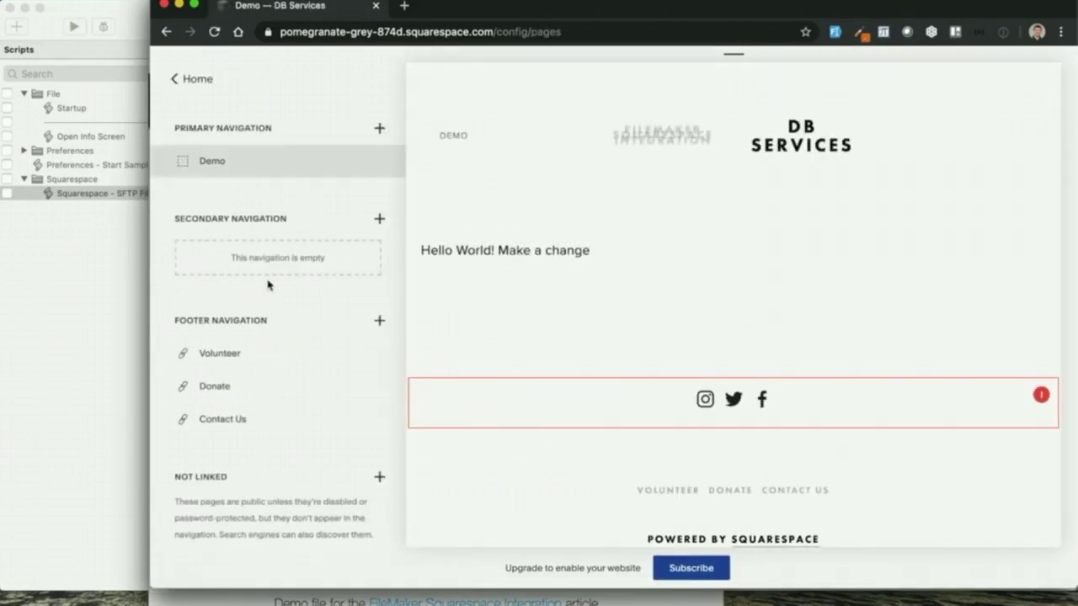
pyautogui.scroll(-3, 267, 284)
pyautogui.scroll(-2, 267, 283)
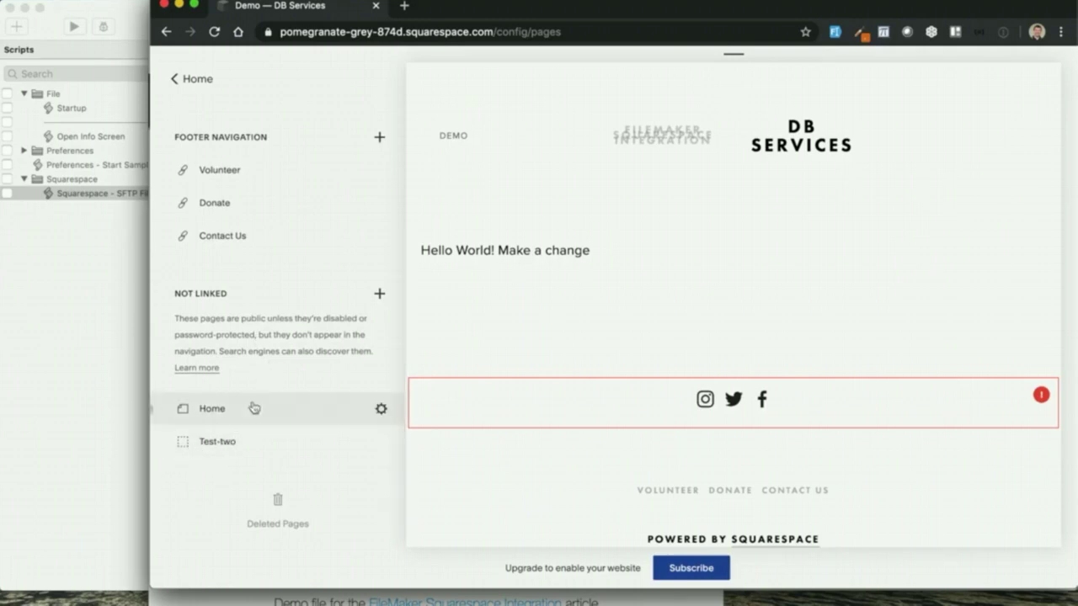
pyautogui.scroll(2, 228, 443)
pyautogui.scroll(3, 228, 443)
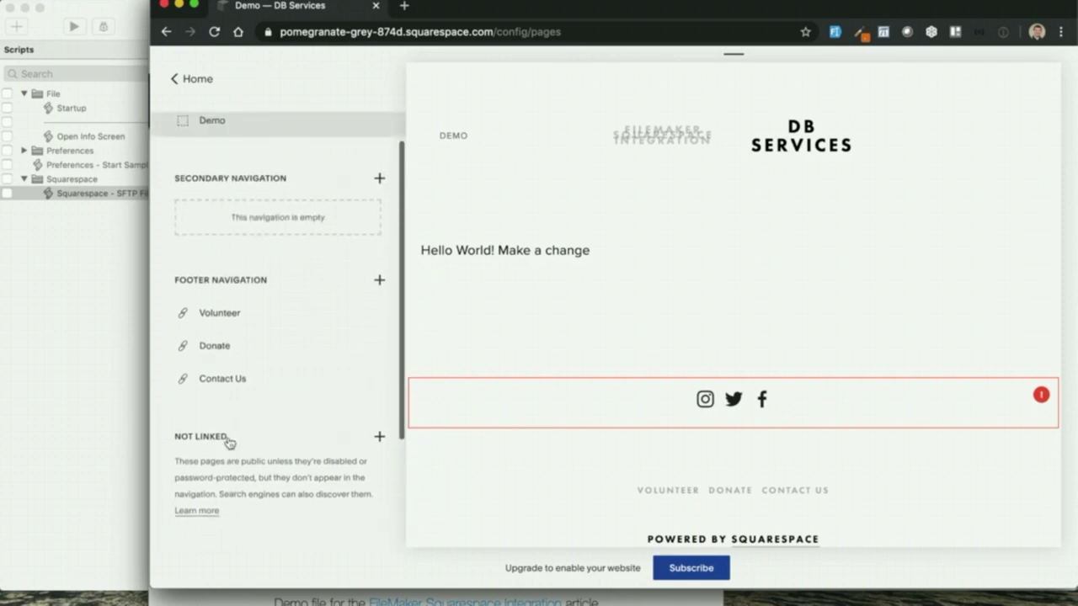
pyautogui.scroll(-5, 228, 442)
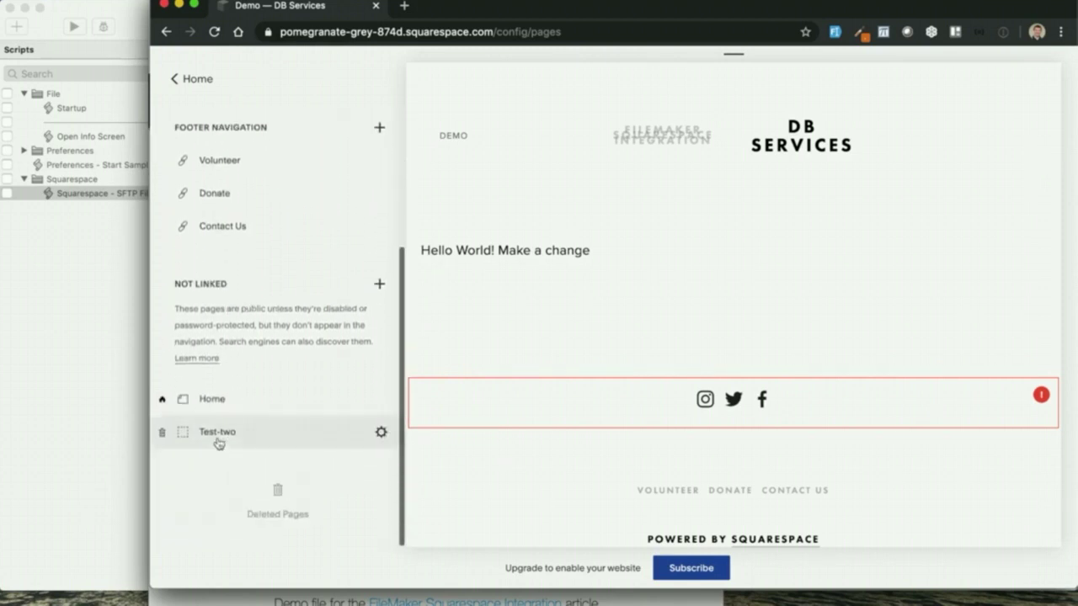
pyautogui.moveTo(217, 437); pyautogui.dragTo(272, 183)
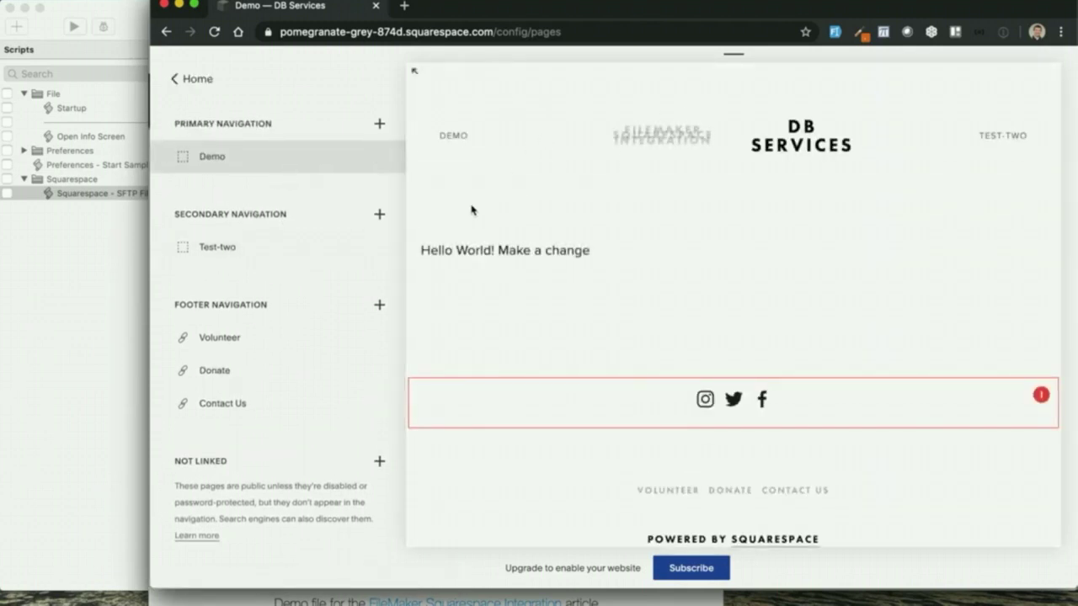
pyautogui.moveTo(577, 245)
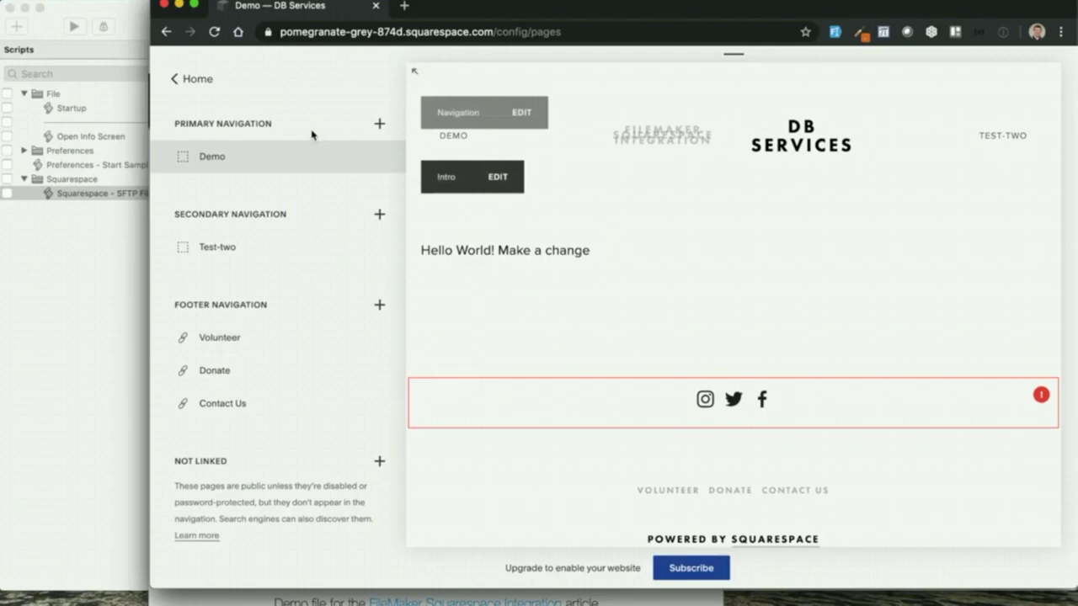
# Open TEST-TWO from the site header, follow its 'Go to the other Demo!' link, then revisit TEST-TWO.
pyautogui.click(189, 80)
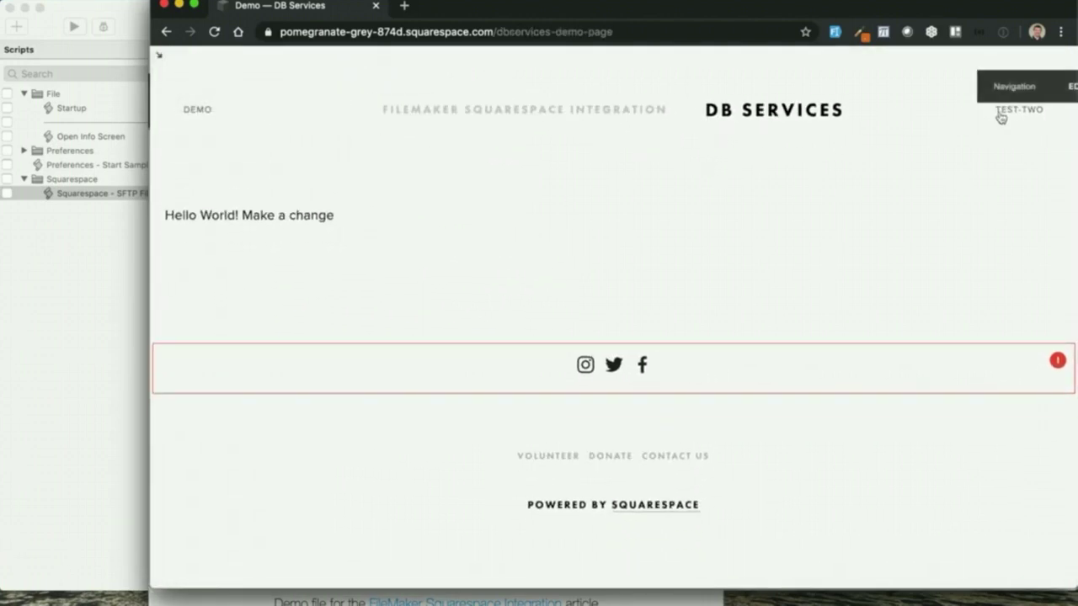
pyautogui.click(1002, 112)
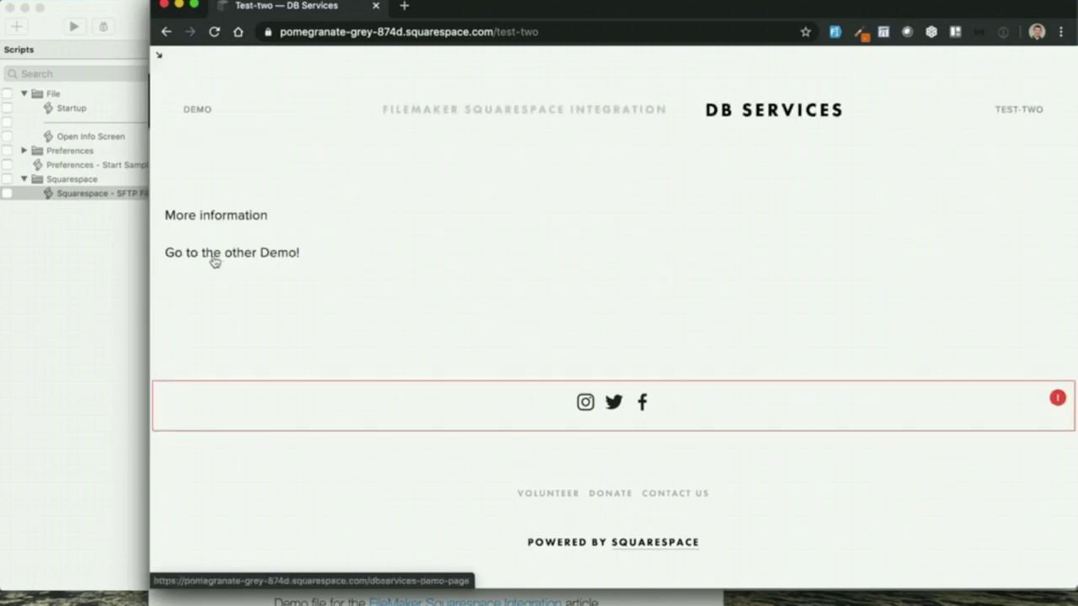
pyautogui.click(214, 256)
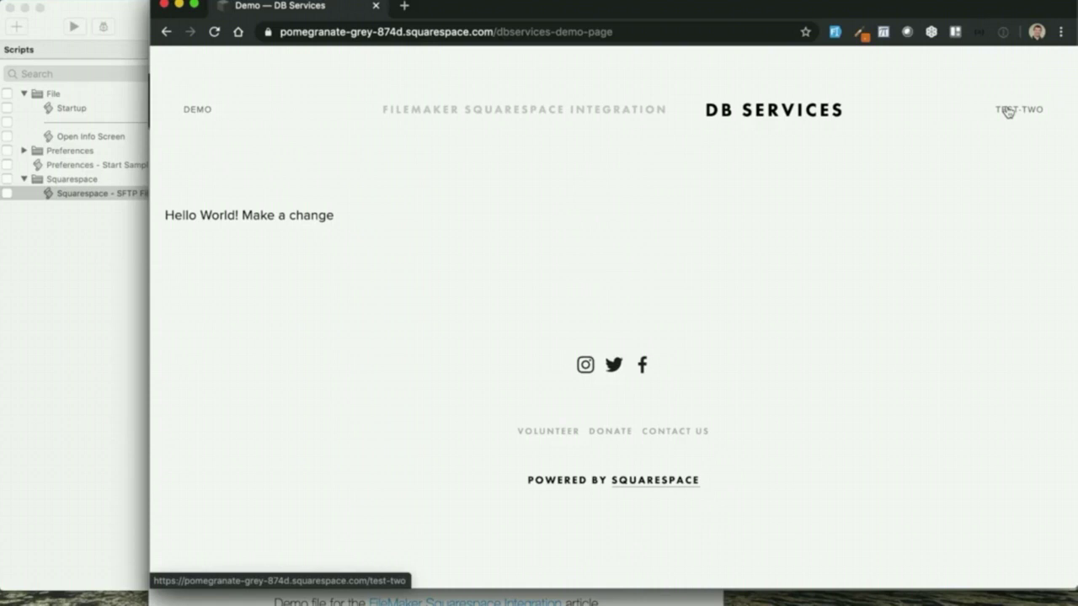
pyautogui.click(1000, 110)
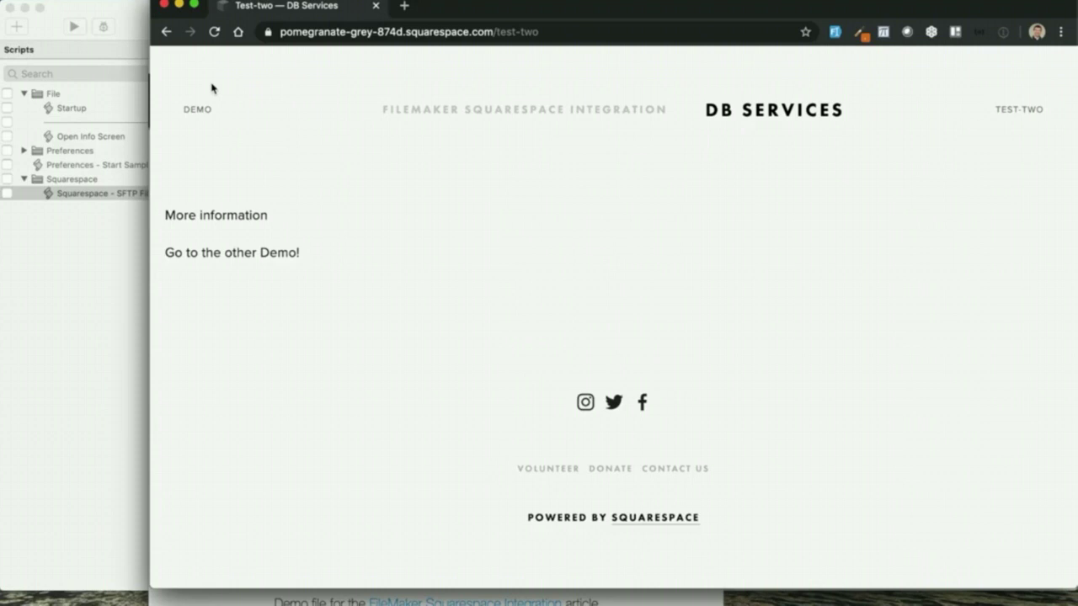
pyautogui.press('Escape')
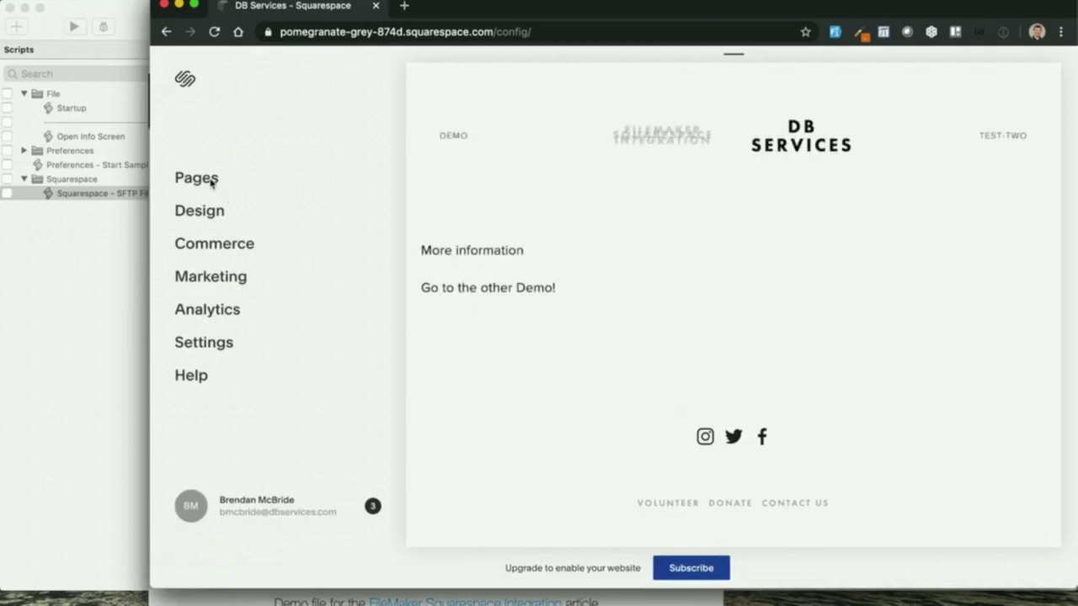
# Preview the Demo page and close its Intro block editor without making changes.
pyautogui.click(454, 136)
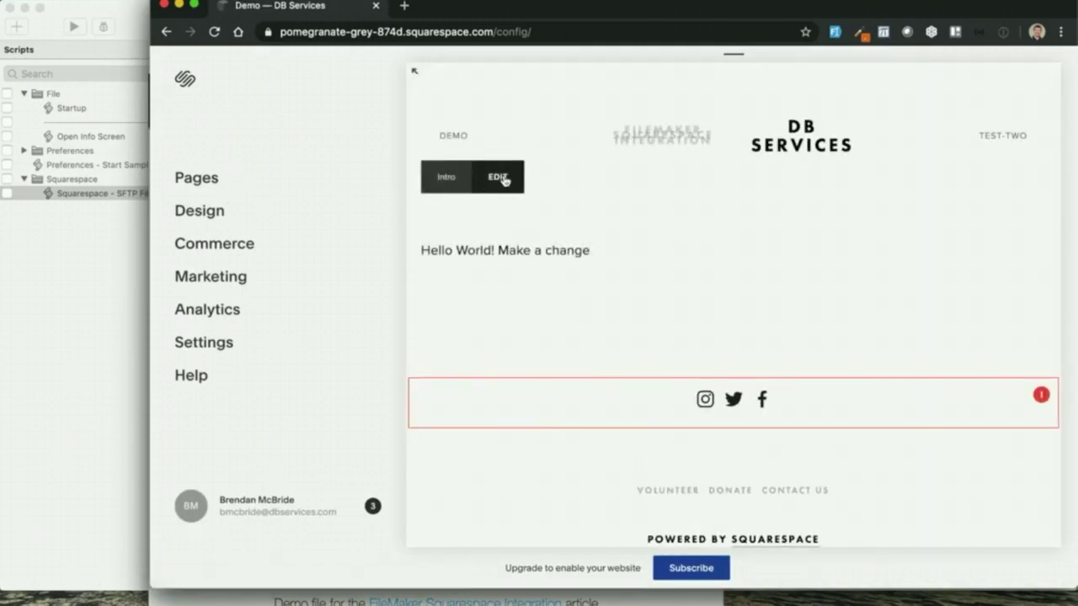
pyautogui.click(498, 178)
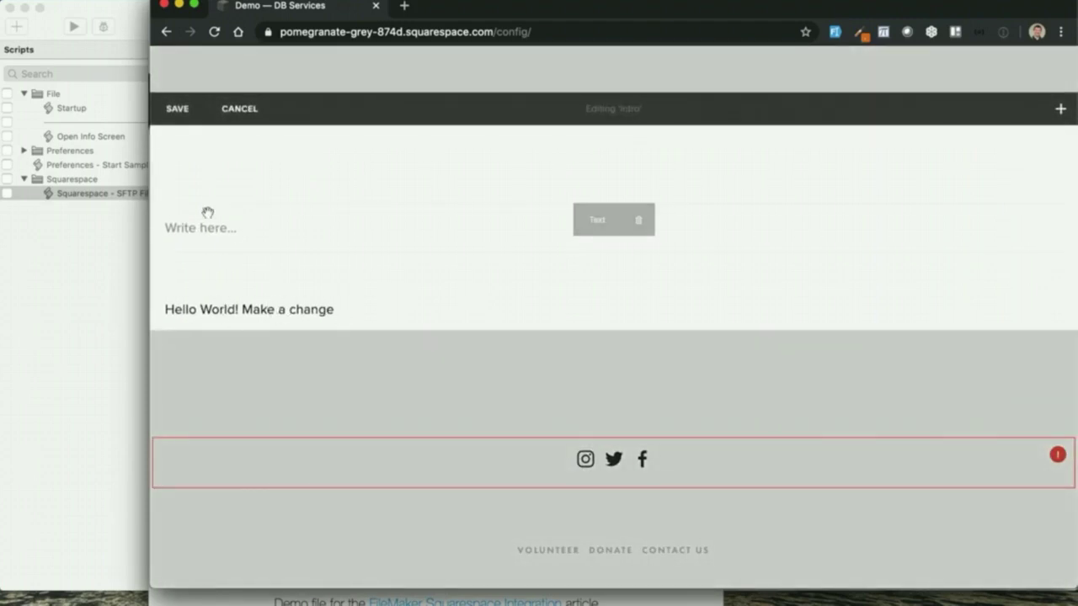
pyautogui.click(239, 111)
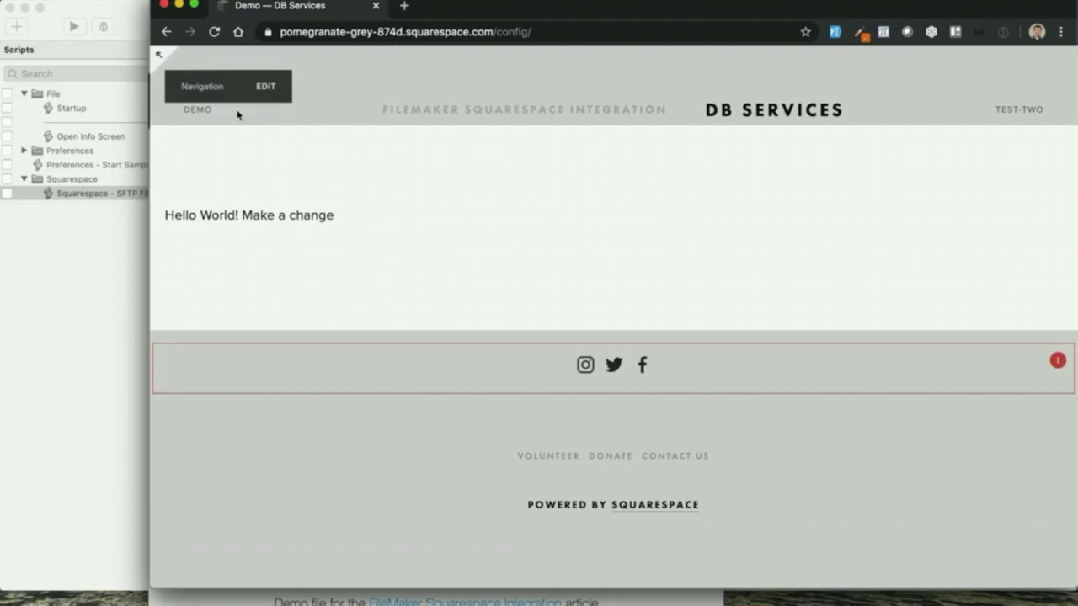